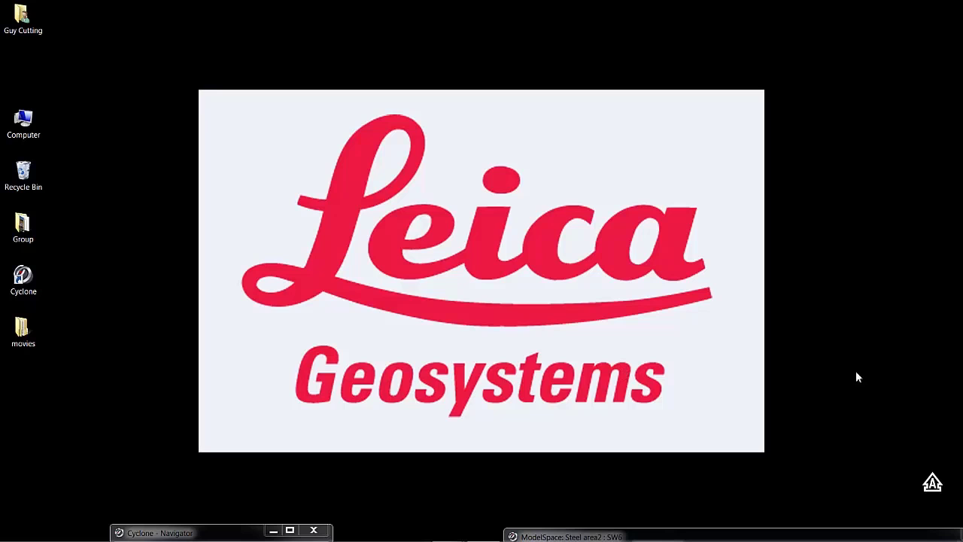
Bring up the Steel area2 ModelSpace and pick two points on the left foreground column, near its base and near its top.
{"action": "double_click", "coordinate": [816, 534]}
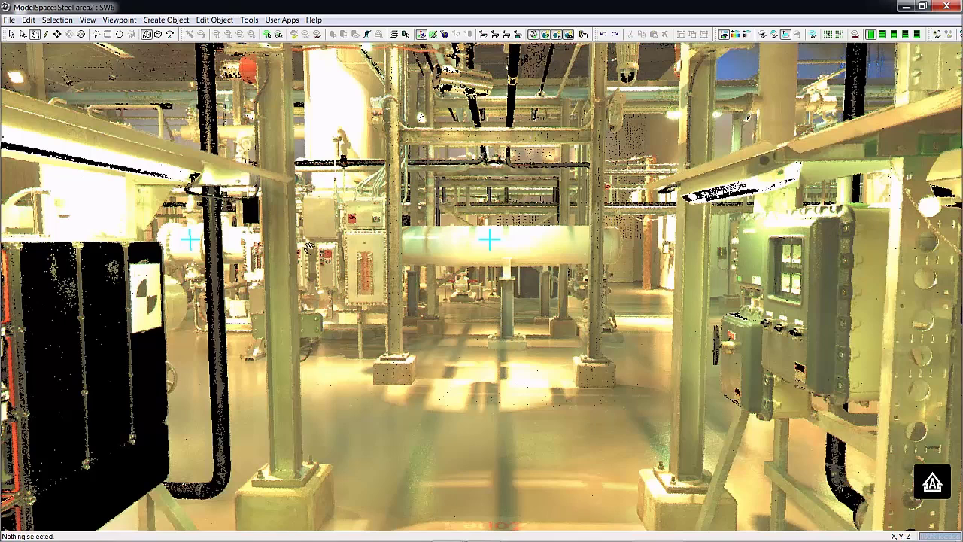
{"action": "key", "text": "space"}
{"action": "left_click", "coordinate": [285, 445]}
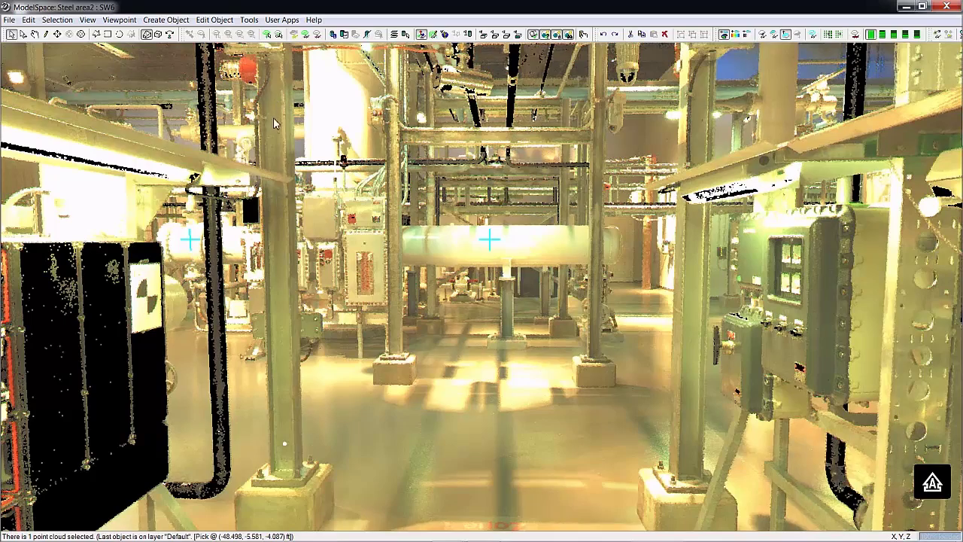
{"action": "key", "text": "space"}
{"action": "left_click_drag", "start_coordinate": [309, 188], "coordinate": [305, 161]}
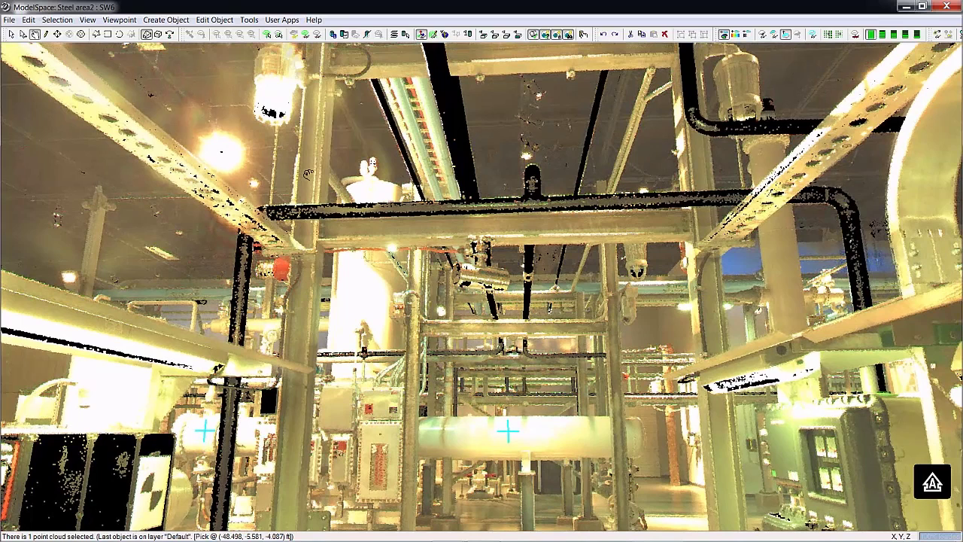
{"action": "key", "text": "space"}
{"action": "left_click", "coordinate": [312, 101], "text": "shift"}
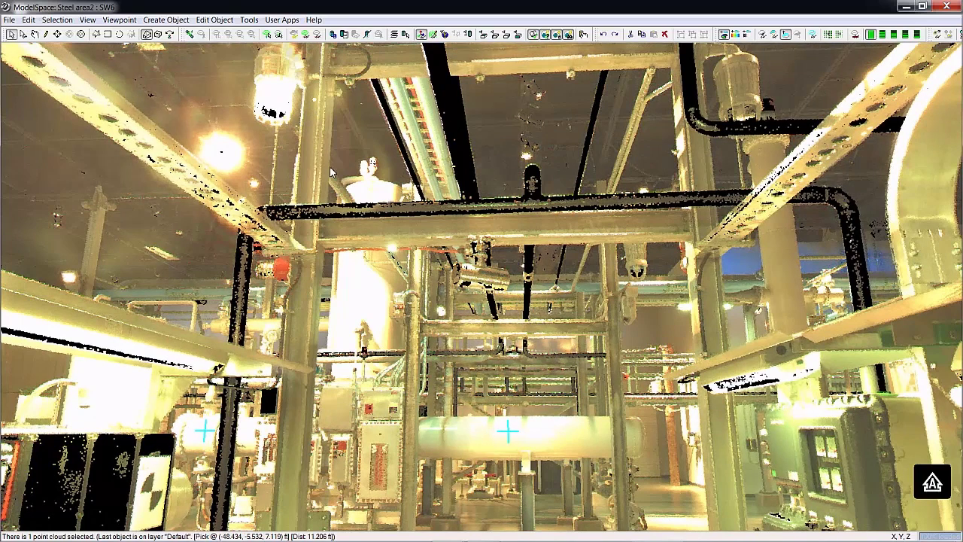
Extrude a wide flange between the two picks on the left column and fit it to W6x25 from the UnitedStates parts table.
{"action": "left_click", "coordinate": [166, 20]}
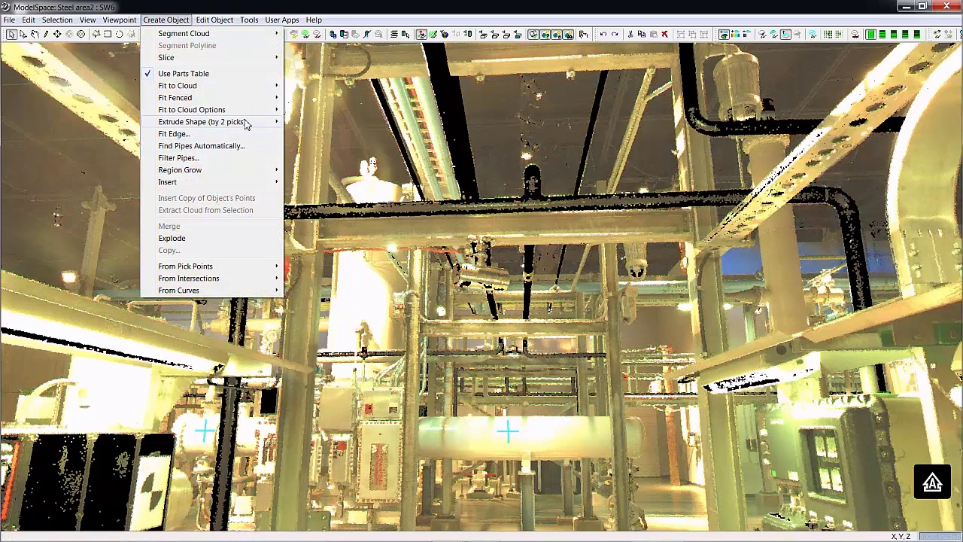
{"action": "mouse_move", "coordinate": [245, 123]}
{"action": "left_click", "coordinate": [316, 170]}
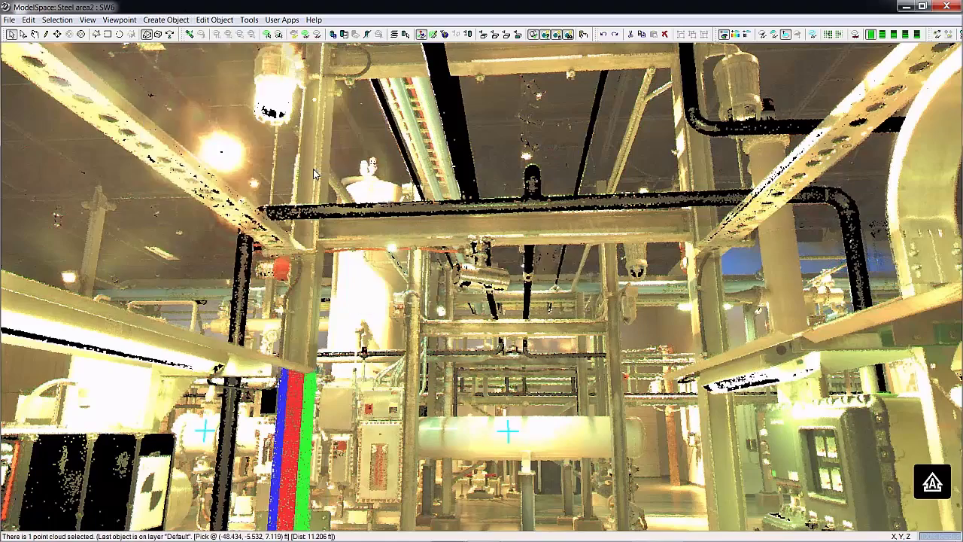
{"action": "left_click_drag", "start_coordinate": [265, 69], "coordinate": [759, 109]}
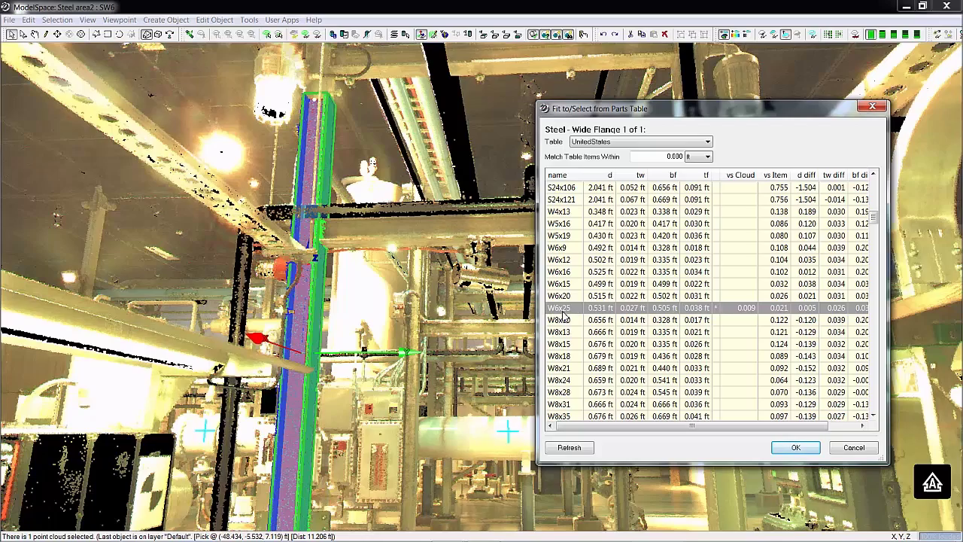
{"action": "left_click", "coordinate": [795, 448]}
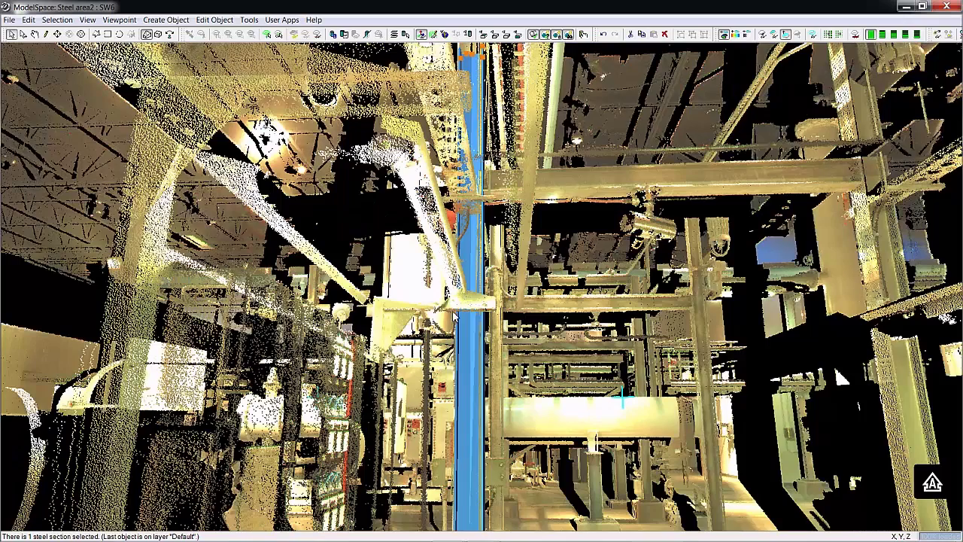
Pick two points on the opposite column to the right of the modelled one, near its base and high on the column.
{"action": "left_click", "coordinate": [454, 316]}
{"action": "left_click_drag", "start_coordinate": [454, 316], "coordinate": [338, 384]}
{"action": "left_click_drag", "start_coordinate": [407, 372], "coordinate": [503, 159]}
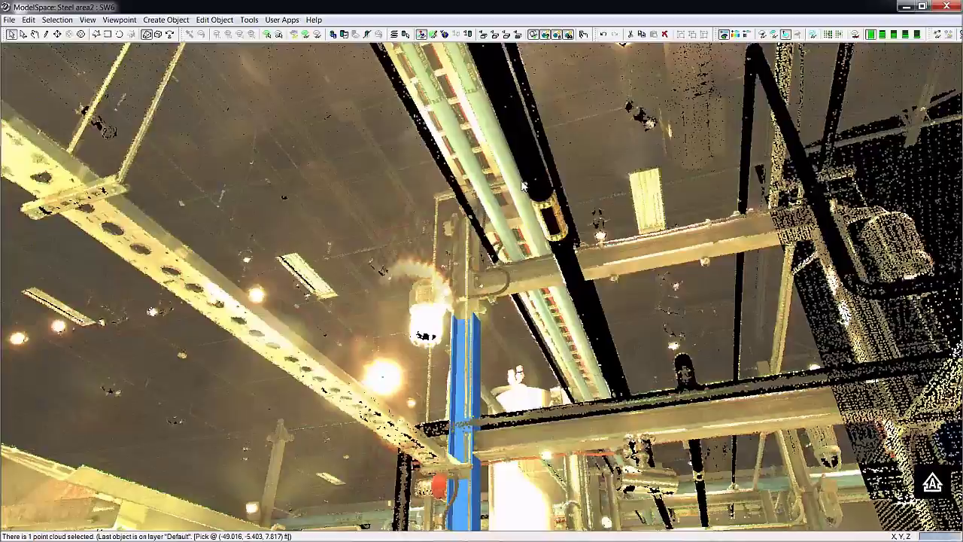
{"action": "key", "text": "space"}
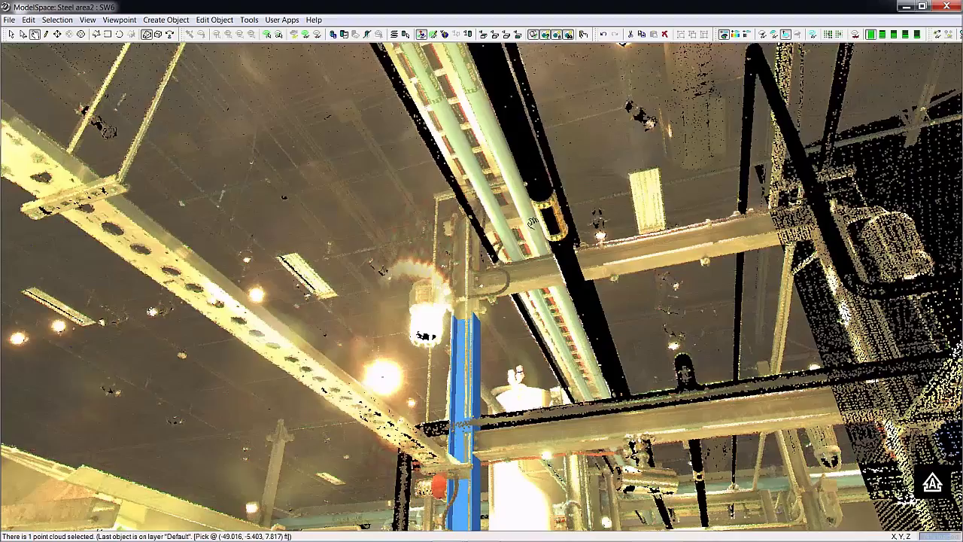
{"action": "left_click_drag", "start_coordinate": [537, 226], "coordinate": [565, 258]}
{"action": "left_click_drag", "start_coordinate": [454, 351], "coordinate": [301, 292]}
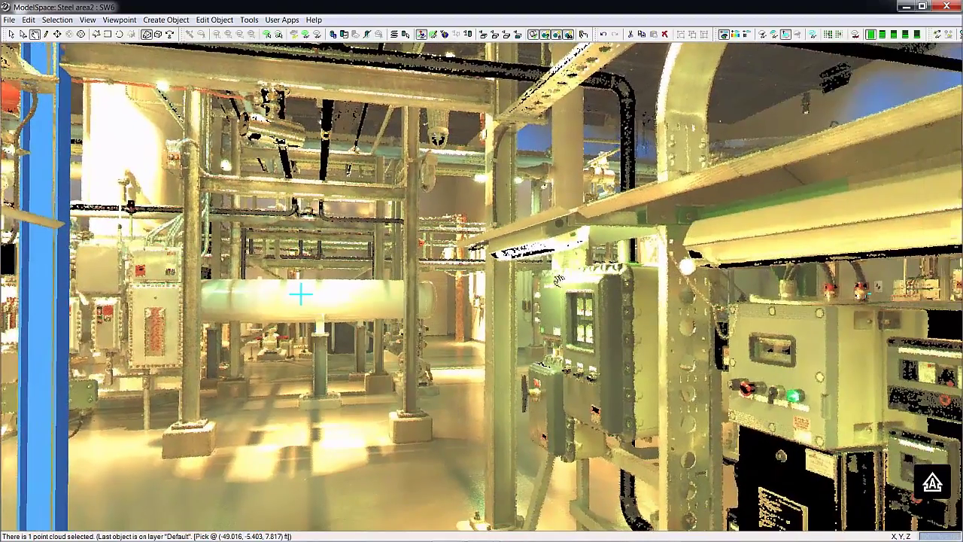
{"action": "left_click", "coordinate": [503, 494]}
{"action": "key", "text": "space"}
{"action": "left_click_drag", "start_coordinate": [537, 399], "coordinate": [728, 157]}
{"action": "key", "text": "space"}
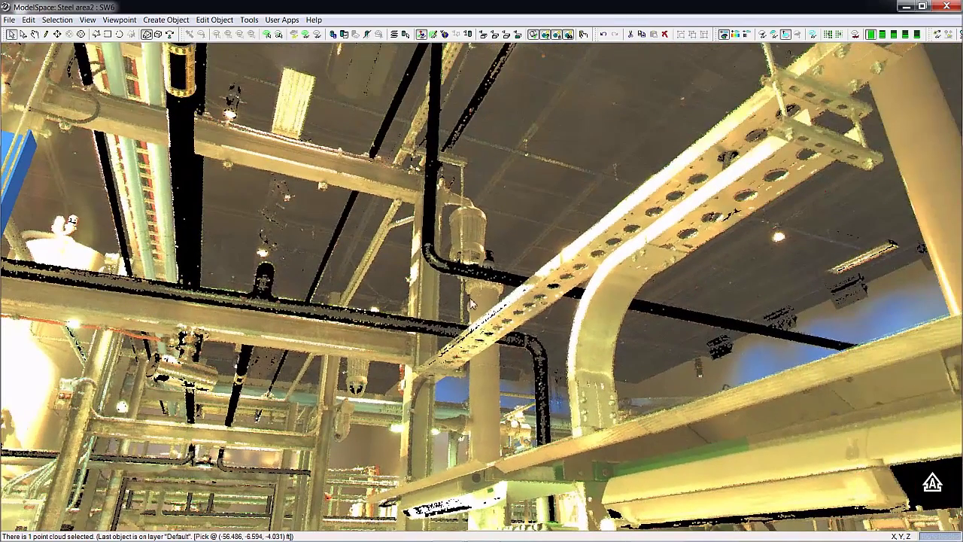
{"action": "left_click", "coordinate": [428, 279]}
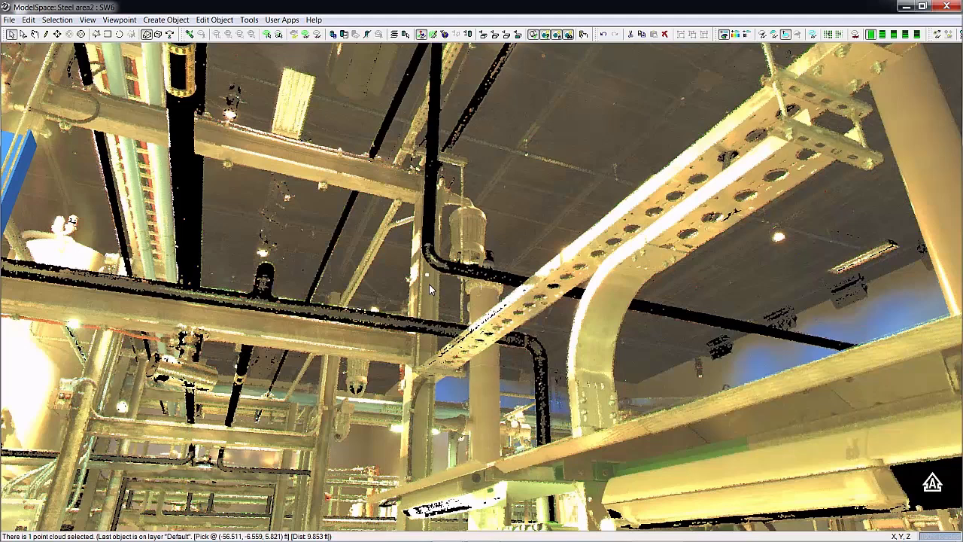
Extrude a wide flange between the picks on the second column and fit it to W6x25 from the UnitedStates table.
{"action": "left_click", "coordinate": [172, 21]}
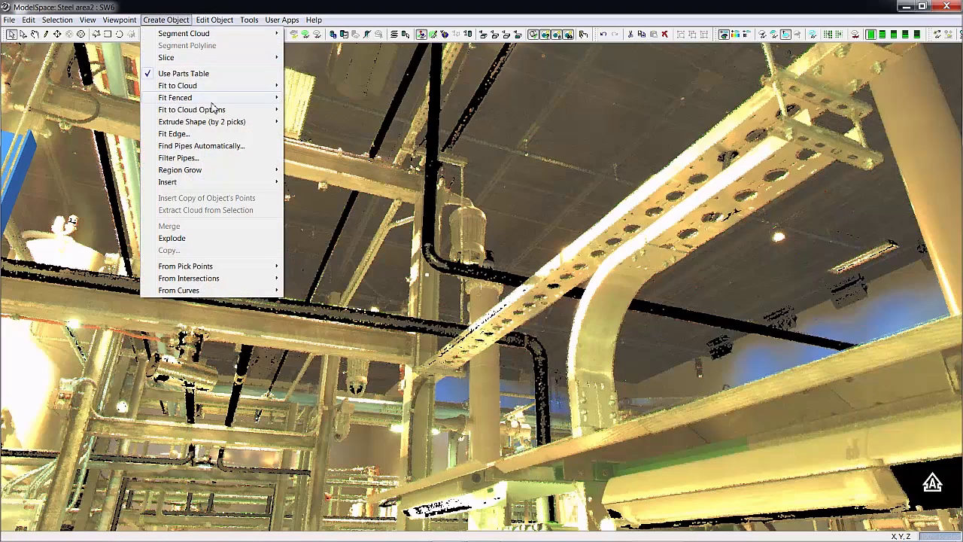
{"action": "mouse_move", "coordinate": [211, 123]}
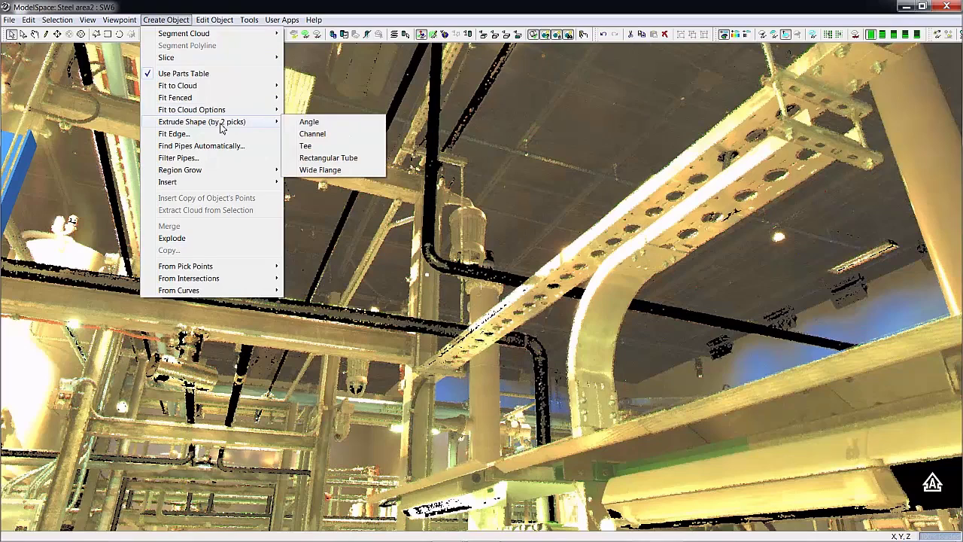
{"action": "left_click", "coordinate": [320, 173]}
{"action": "left_click", "coordinate": [421, 236]}
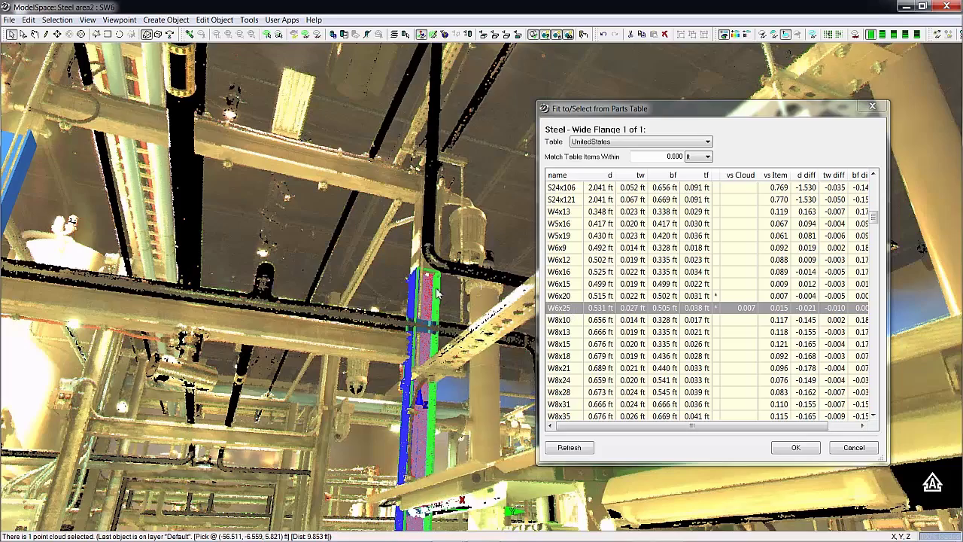
{"action": "left_click", "coordinate": [796, 447]}
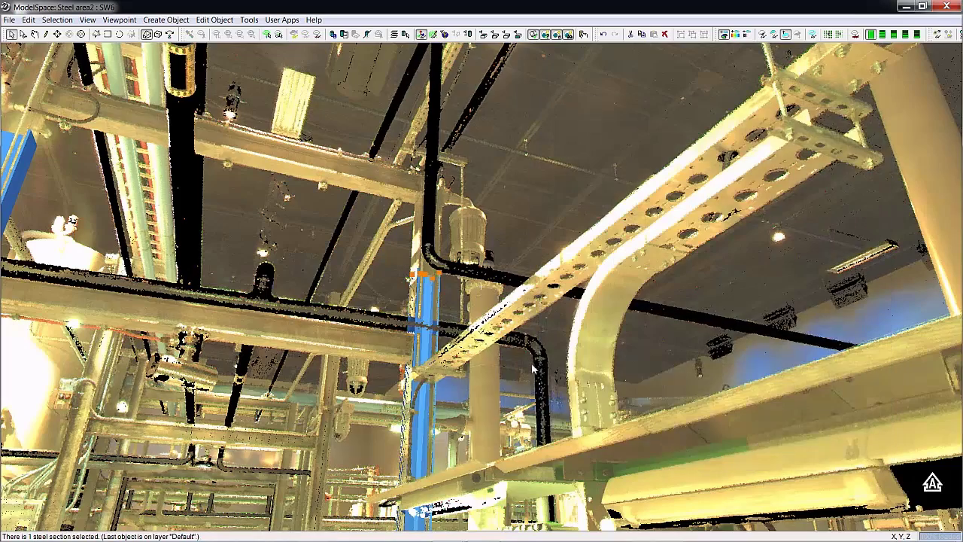
{"action": "left_click_drag", "start_coordinate": [487, 356], "coordinate": [459, 383]}
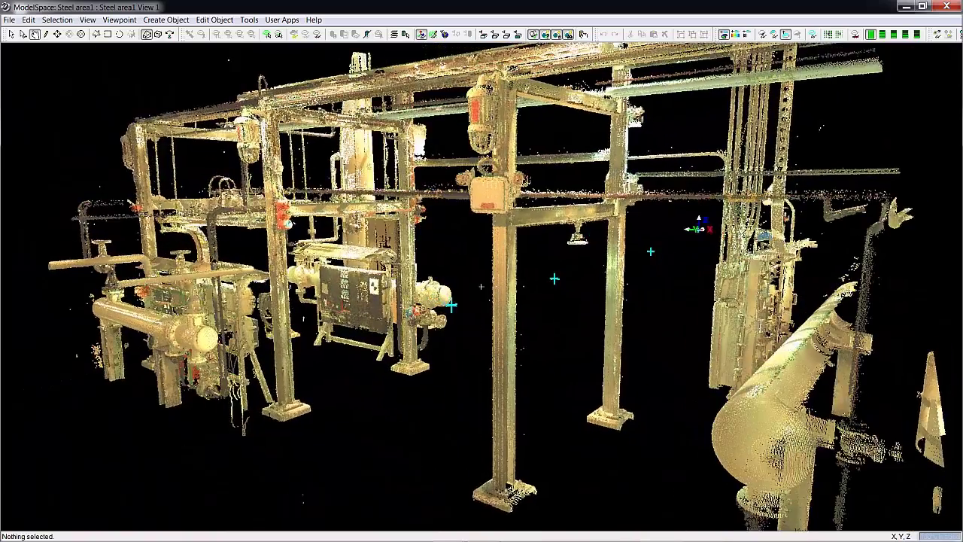
In the Steel area1 ModelSpace, pick two points on the nearest column, one just above its base and one near its top.
{"action": "key", "text": "s"}
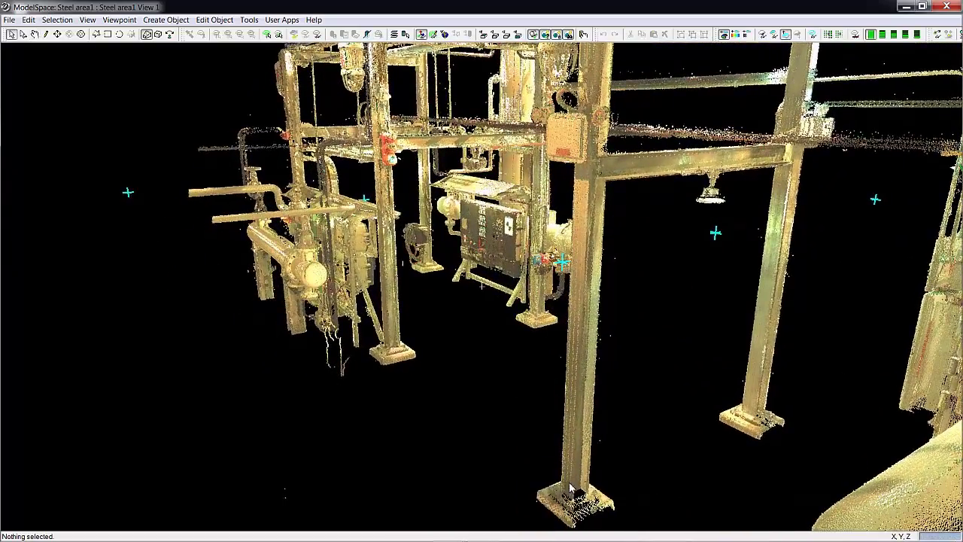
{"action": "left_click", "coordinate": [570, 476]}
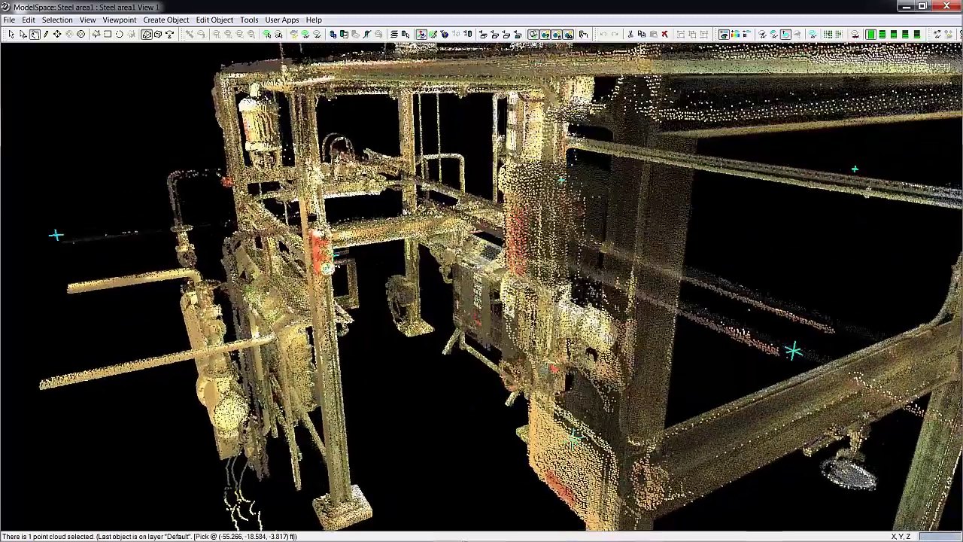
{"action": "key", "text": "space"}
{"action": "left_click", "coordinate": [640, 163], "text": "shift"}
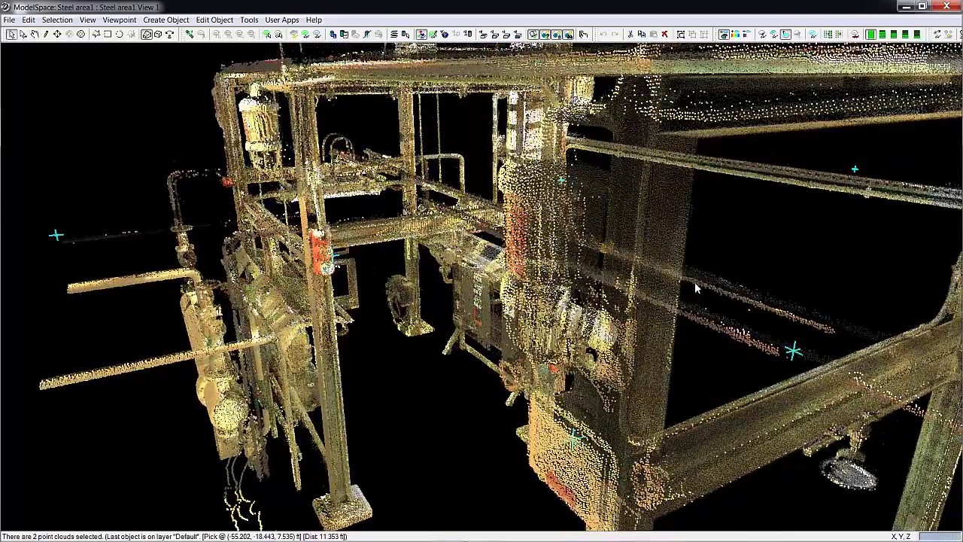
{"action": "key", "text": "space"}
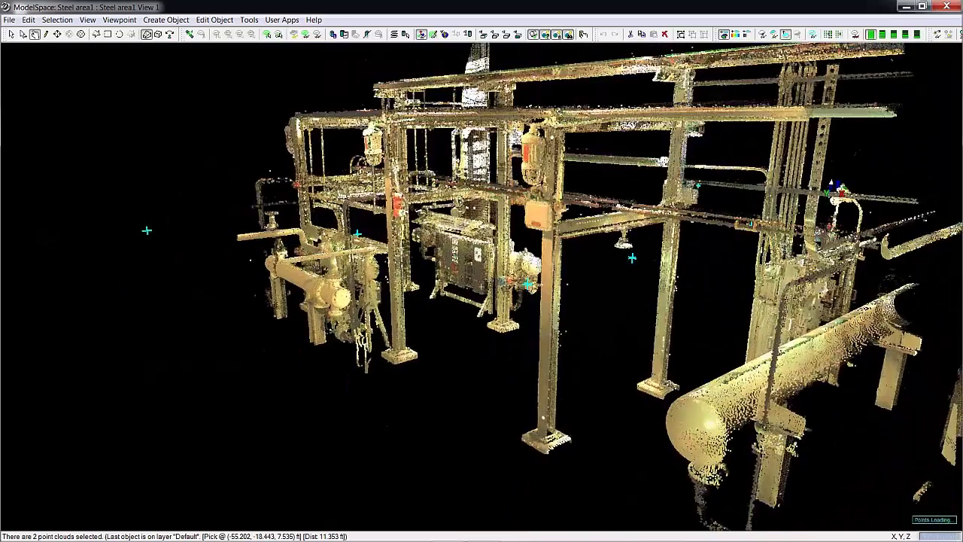
Extrude a wide flange between the column picks, enabling the UnitedStates catalog table in the object preferences and accepting W6x25.
{"action": "left_click", "coordinate": [166, 20]}
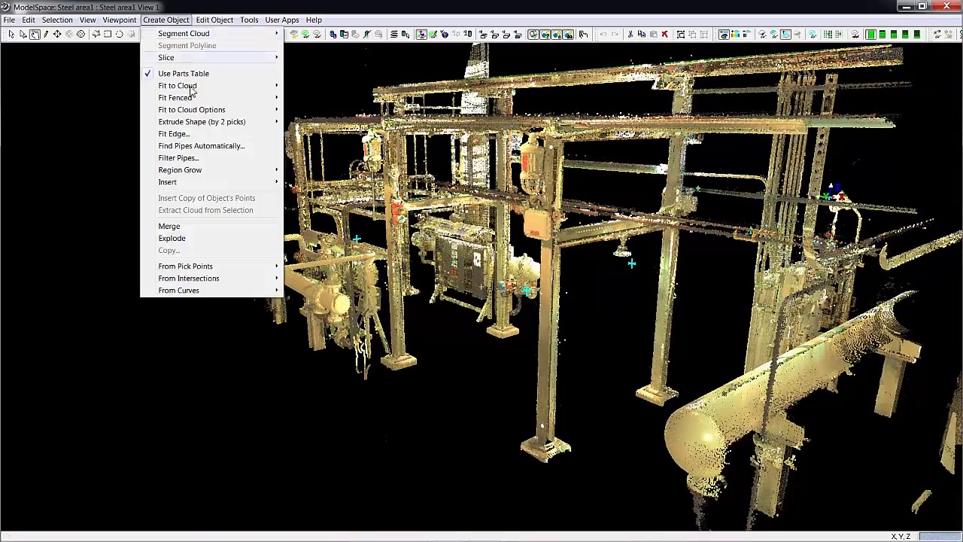
{"action": "mouse_move", "coordinate": [207, 123]}
{"action": "left_click", "coordinate": [318, 168]}
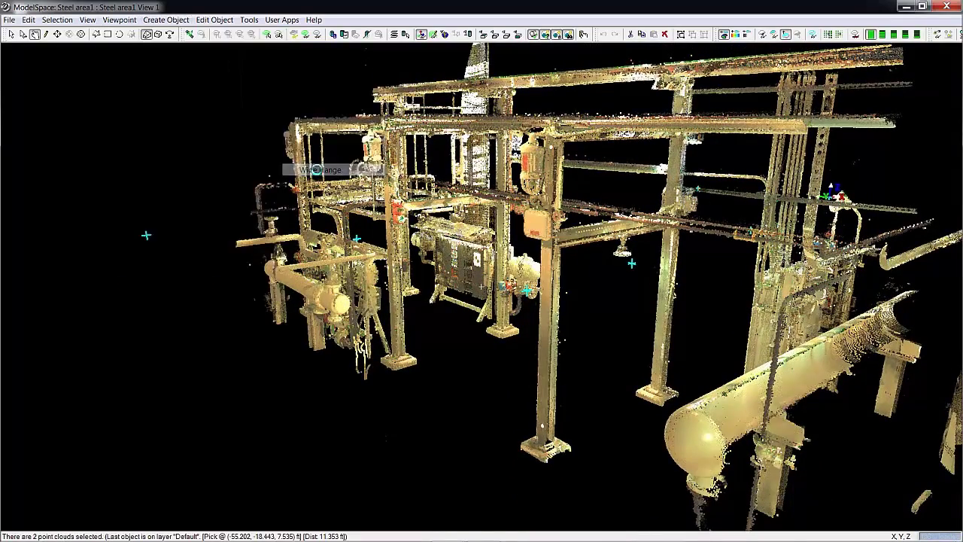
{"action": "left_click", "coordinate": [64, 112]}
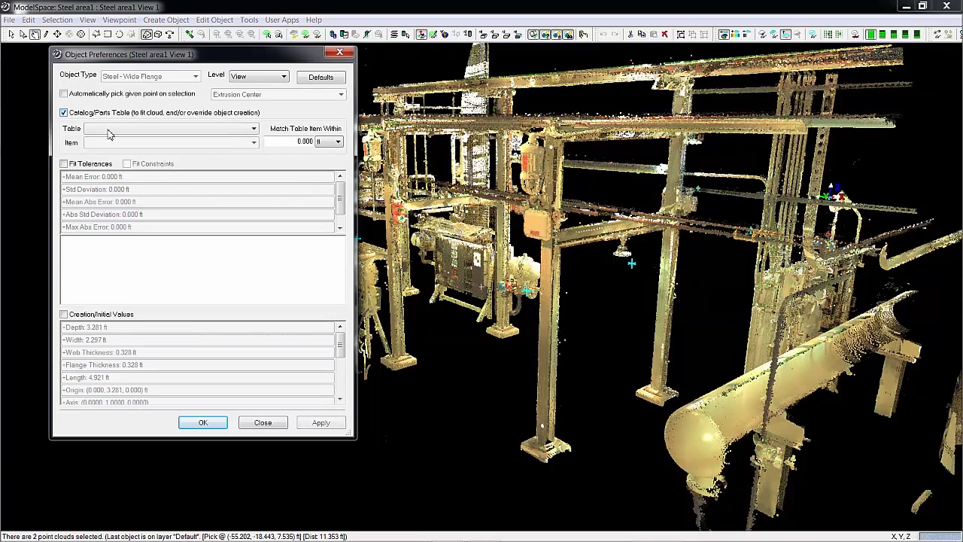
{"action": "left_click", "coordinate": [111, 129]}
{"action": "left_click", "coordinate": [132, 212]}
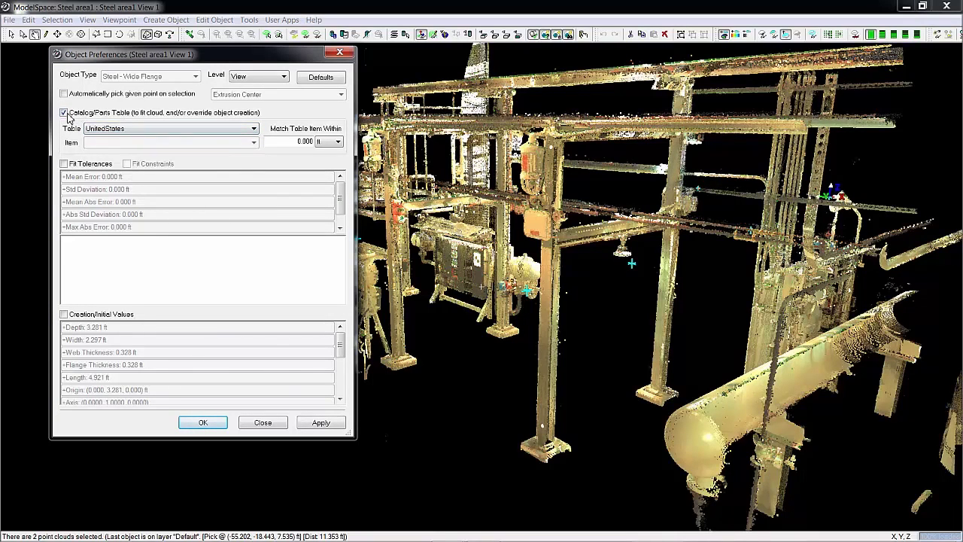
{"action": "left_click", "coordinate": [203, 423]}
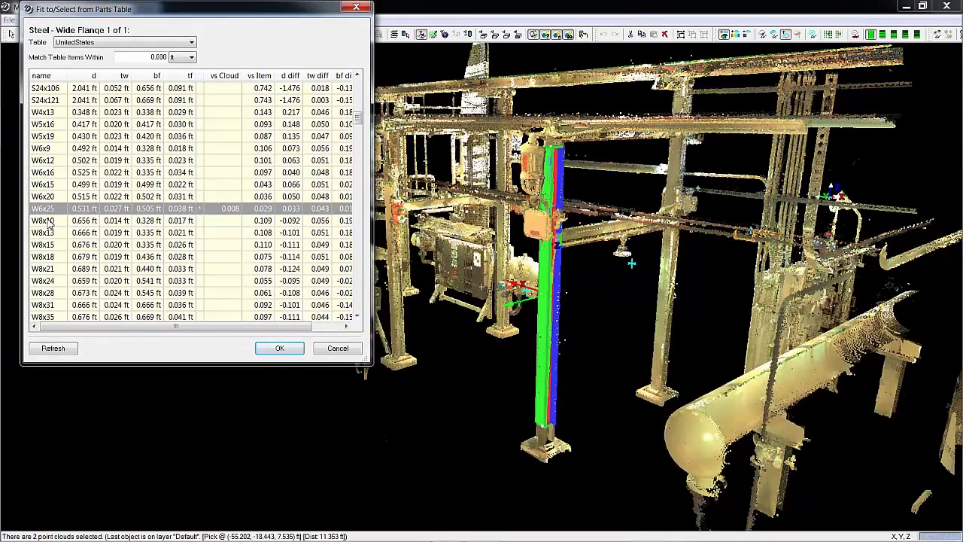
{"action": "left_click", "coordinate": [279, 348]}
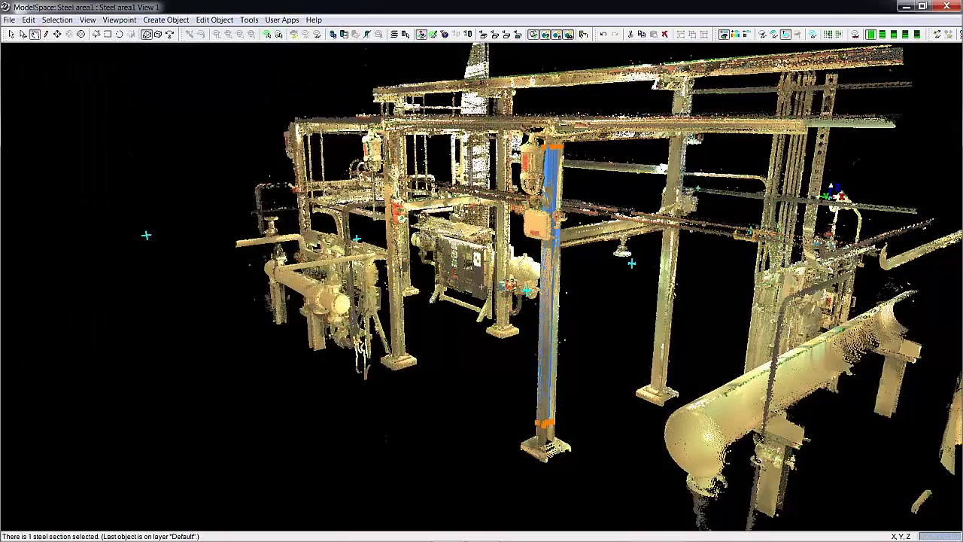
Examine the fitted column's cross-section against the point cloud in an orthographic top view, then restore perspective.
{"action": "key", "text": "space"}
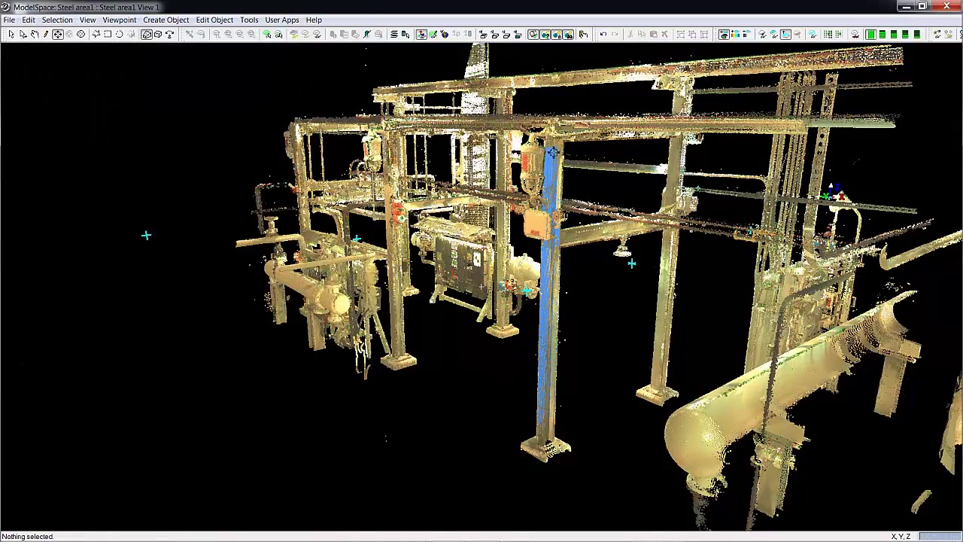
{"action": "left_click", "coordinate": [553, 152]}
{"action": "key", "text": "space"}
{"action": "middle_click_drag", "start_coordinate": [520, 218], "coordinate": [499, 277]}
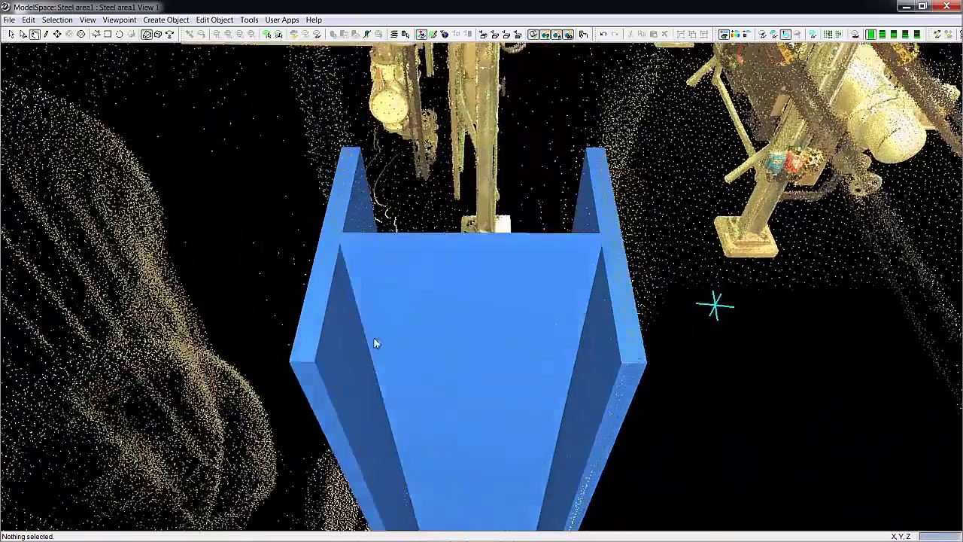
{"action": "left_click", "coordinate": [347, 286]}
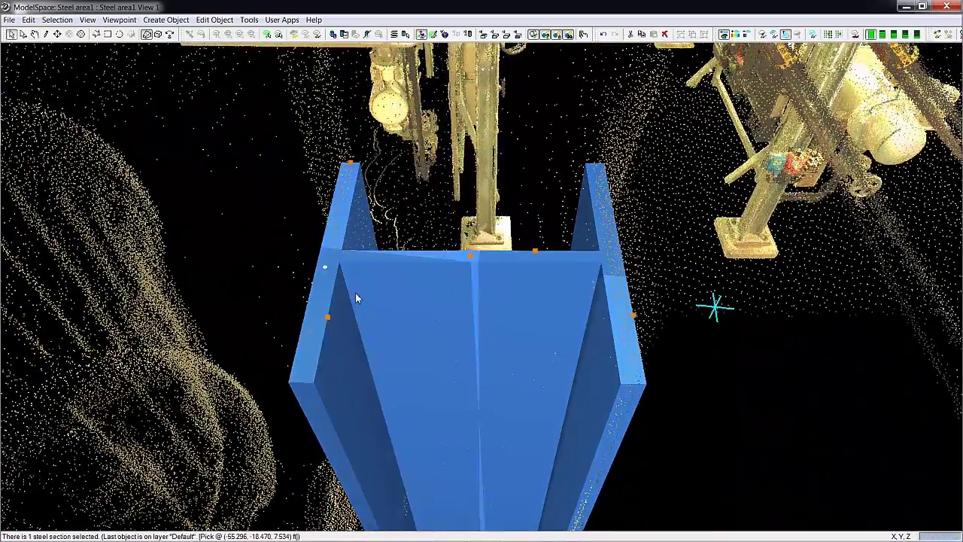
{"action": "key", "text": "t"}
{"action": "key", "text": "o"}
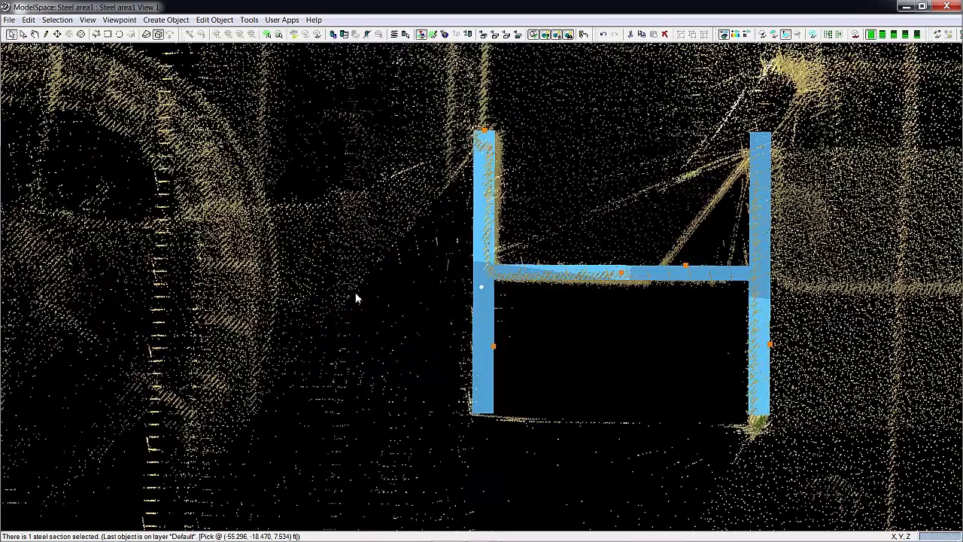
{"action": "key", "text": "space"}
{"action": "left_click_drag", "start_coordinate": [535, 340], "coordinate": [533, 344]}
{"action": "right_click_drag", "start_coordinate": [567, 331], "coordinate": [468, 353]}
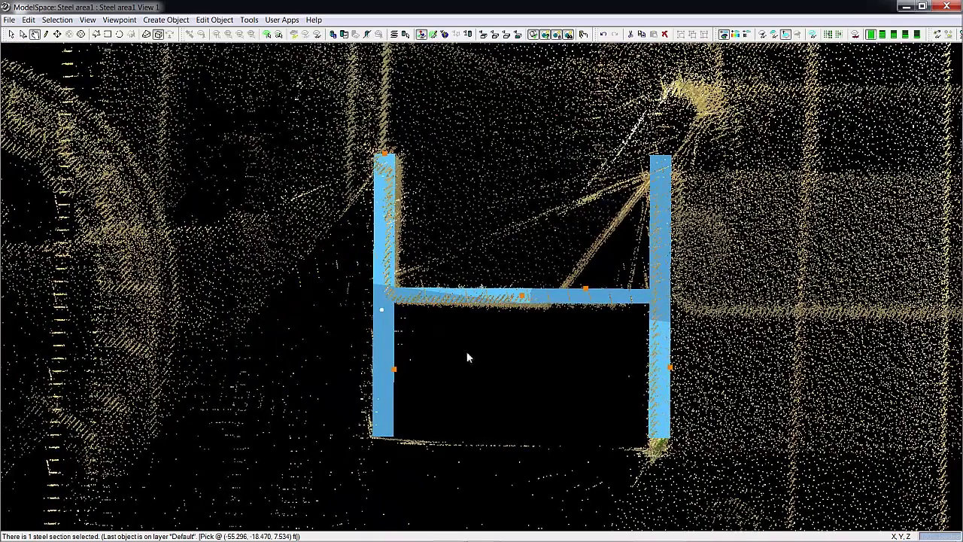
{"action": "key", "text": "space"}
{"action": "key", "text": "o"}
Pick two points on the web of the upper horizontal beam, one near each end of the span between the columns.
{"action": "key", "text": "space"}
{"action": "left_click_drag", "start_coordinate": [382, 309], "coordinate": [444, 264]}
{"action": "scroll", "coordinate": [319, 203], "scroll_direction": "down", "scroll_amount": 5}
{"action": "scroll", "coordinate": [320, 301], "scroll_direction": "down", "scroll_amount": 5}
{"action": "right_click_drag", "start_coordinate": [319, 301], "coordinate": [632, 407]}
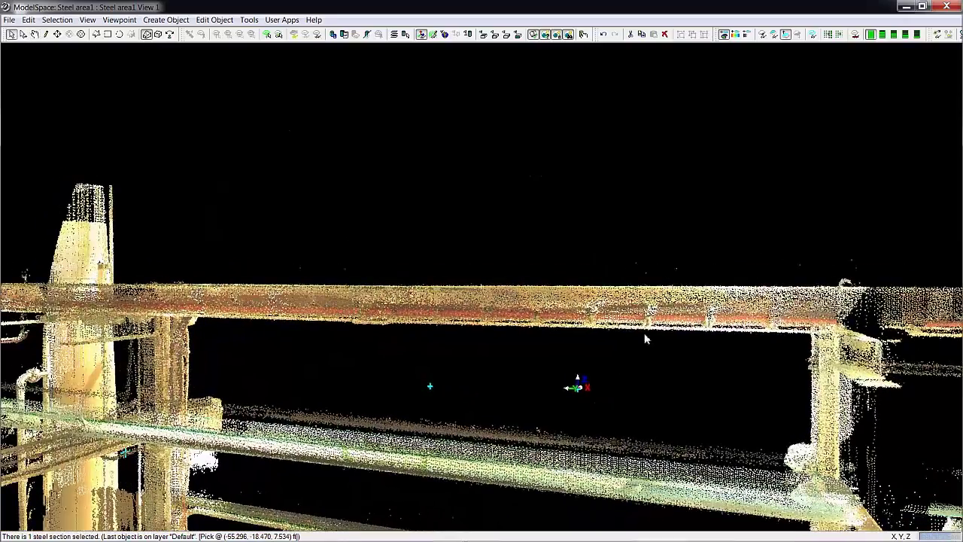
{"action": "left_click", "coordinate": [685, 308]}
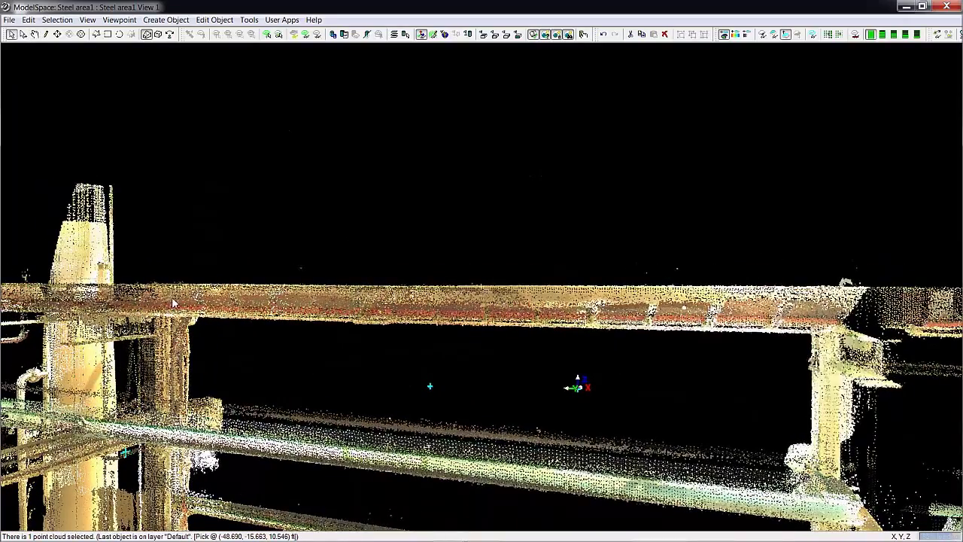
{"action": "left_click", "coordinate": [174, 302], "text": "shift"}
Extrude a channel between the two beam picks, enabling the catalog/parts table in the object preferences with the UnitedStates table.
{"action": "key", "text": "space"}
{"action": "left_click_drag", "start_coordinate": [279, 343], "coordinate": [406, 384]}
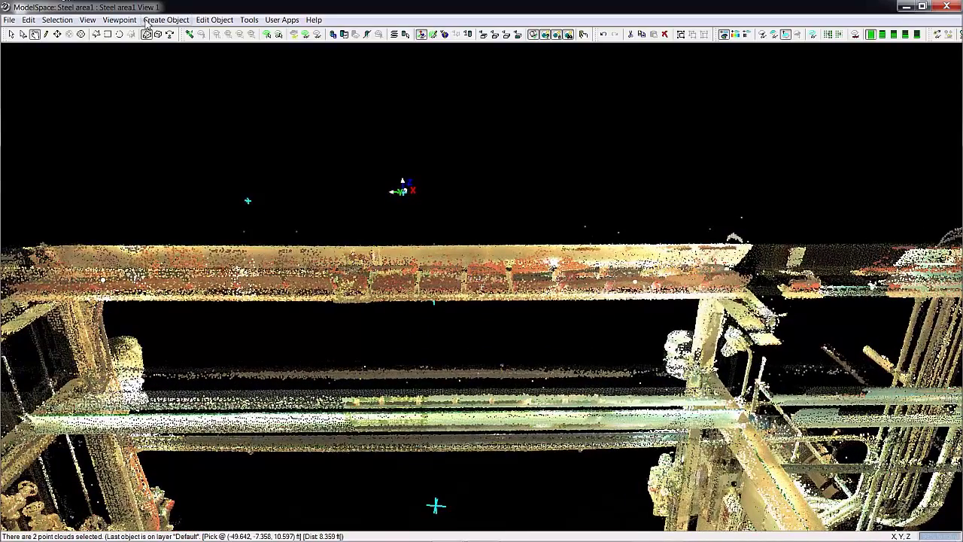
{"action": "left_click", "coordinate": [153, 20]}
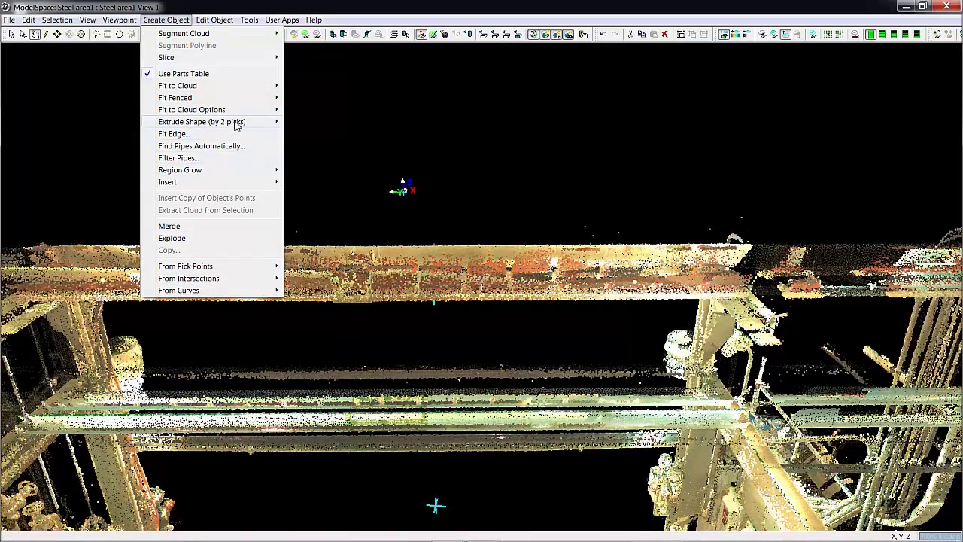
{"action": "left_click", "coordinate": [348, 137]}
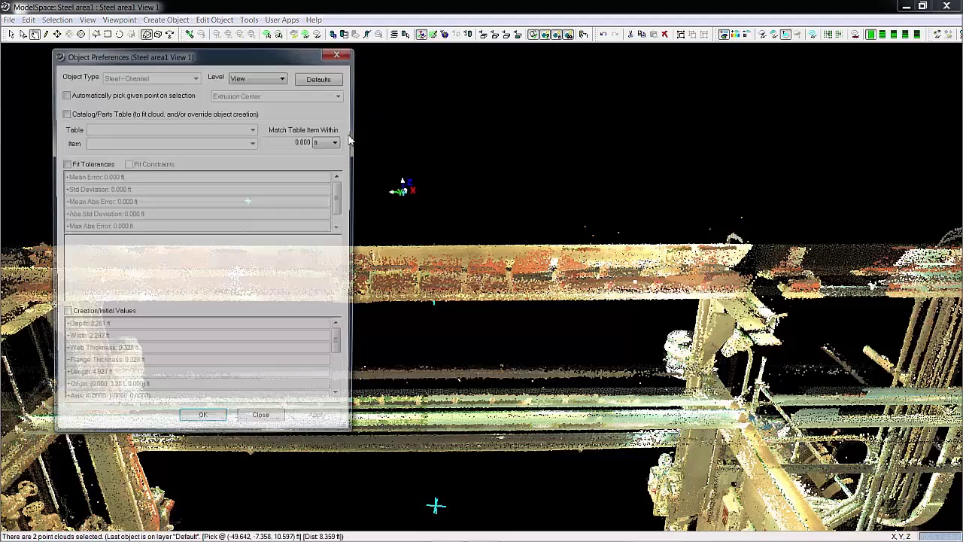
{"action": "left_click", "coordinate": [64, 113]}
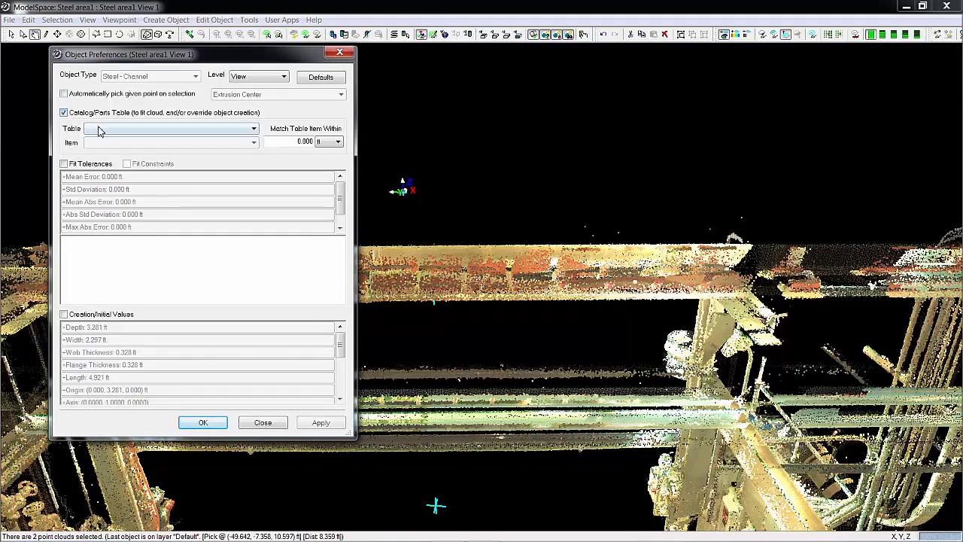
{"action": "left_click", "coordinate": [95, 128]}
{"action": "left_click", "coordinate": [113, 201]}
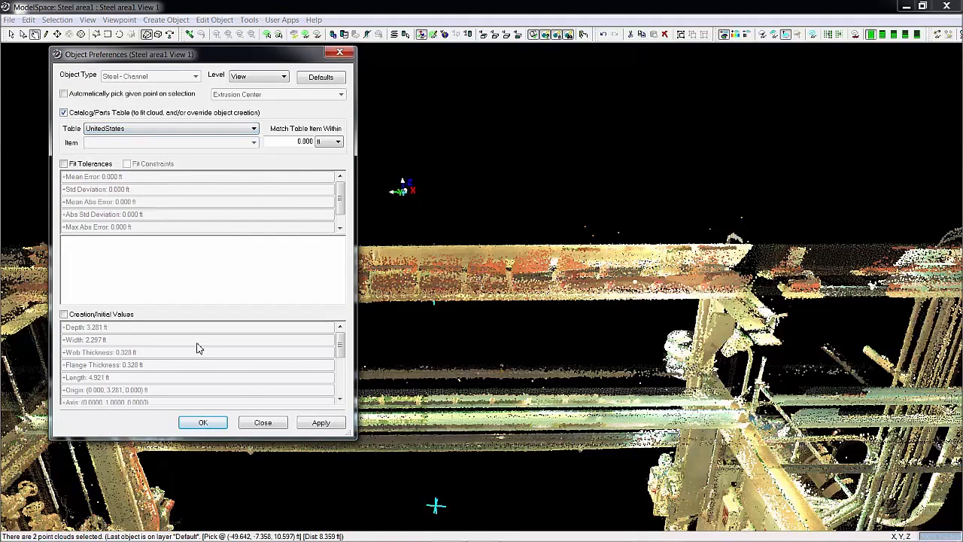
{"action": "left_click", "coordinate": [203, 422]}
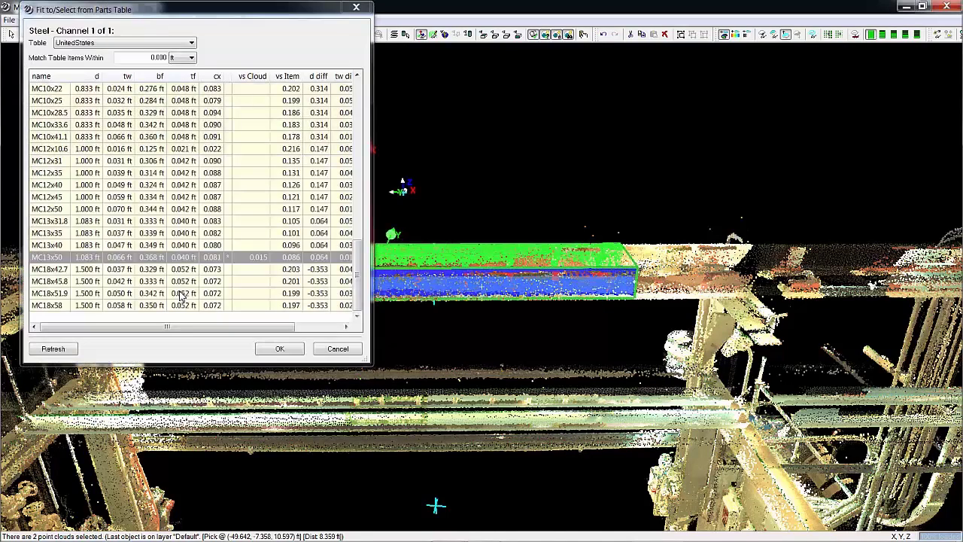
Check the channel preview against the beam's point cloud and accept the MC13x50 table match.
{"action": "left_click_drag", "start_coordinate": [198, 6], "coordinate": [888, 187]}
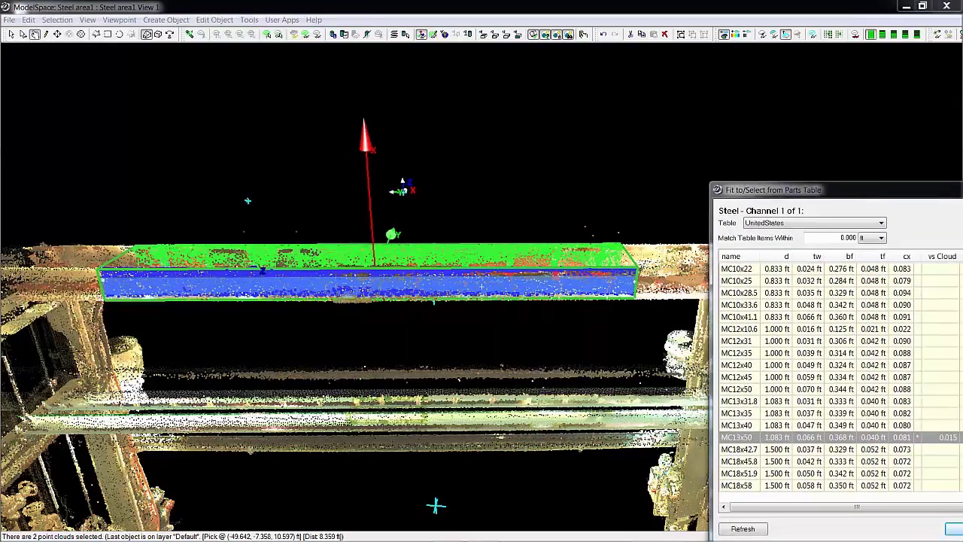
{"action": "key", "text": "space"}
{"action": "left_click_drag", "start_coordinate": [481, 287], "coordinate": [506, 243]}
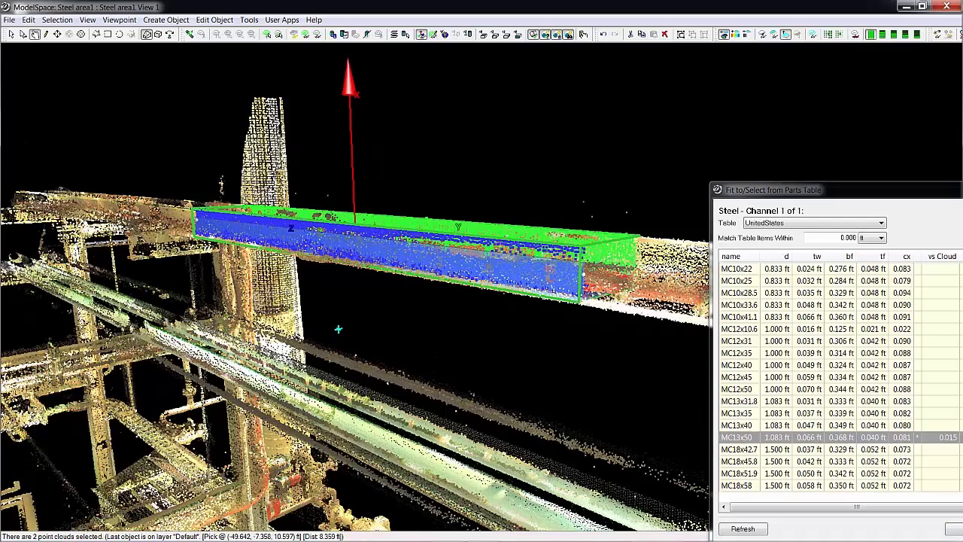
{"action": "left_click_drag", "start_coordinate": [821, 193], "coordinate": [734, 99]}
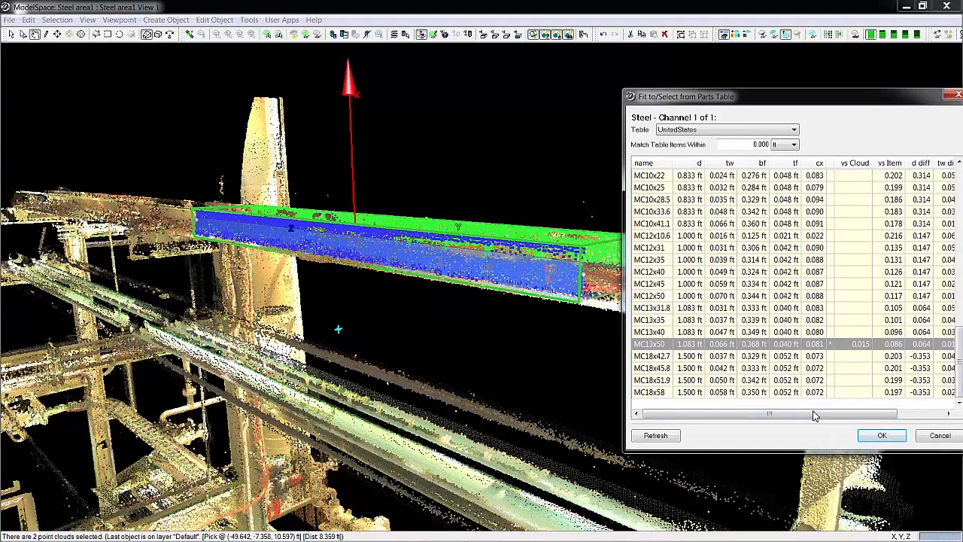
{"action": "left_click", "coordinate": [882, 435]}
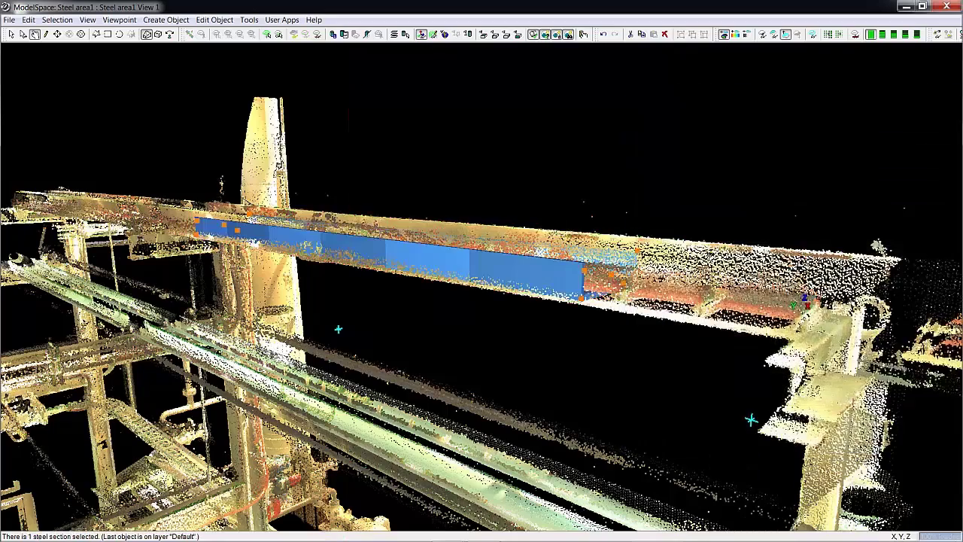
Examine how closely the fitted channel follows the upper beam's point cloud from several angles along its length.
{"action": "key", "text": "s"}
{"action": "left_click", "coordinate": [419, 249]}
{"action": "key", "text": "space"}
{"action": "scroll", "coordinate": [430, 252], "scroll_direction": "up", "scroll_amount": 4}
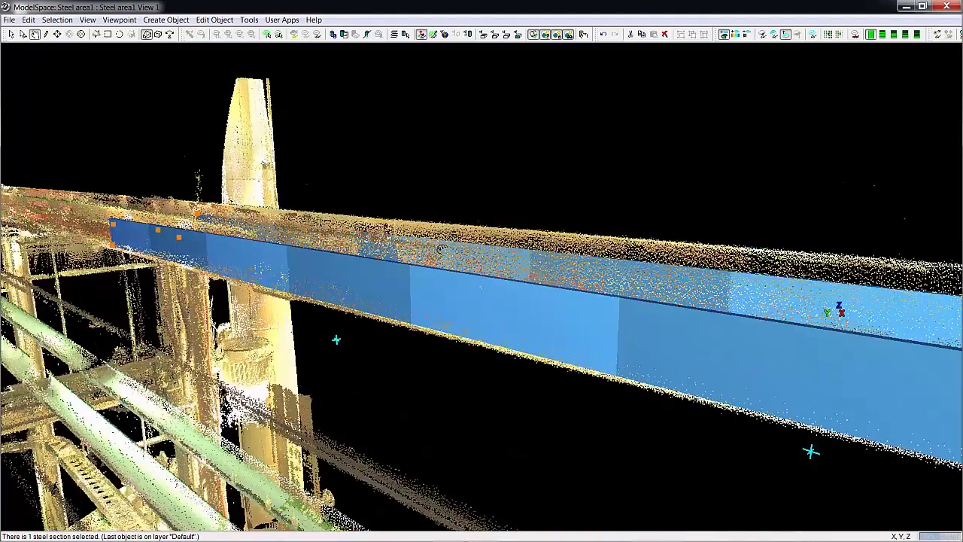
{"action": "left_click_drag", "start_coordinate": [440, 249], "coordinate": [444, 226]}
{"action": "left_click", "coordinate": [384, 308]}
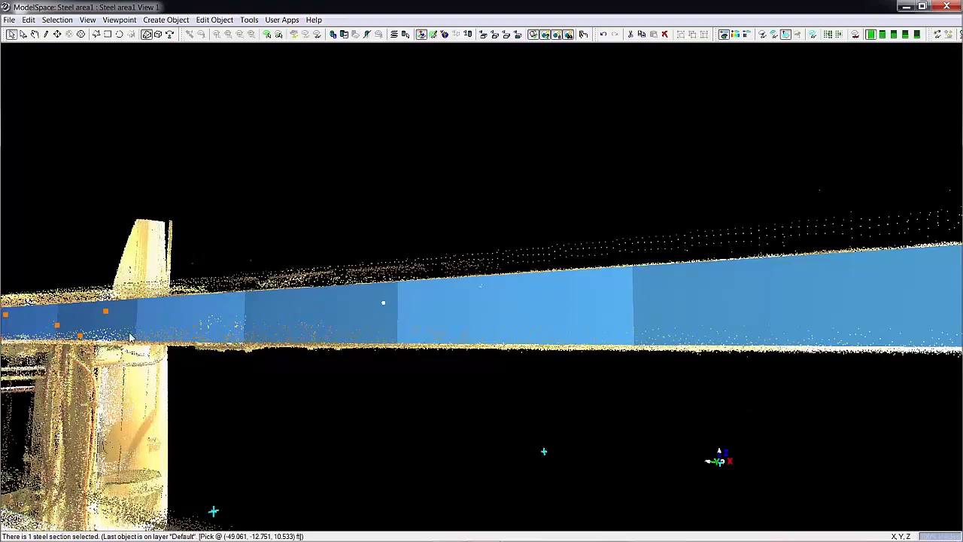
{"action": "scroll", "coordinate": [482, 287], "scroll_direction": "down", "scroll_amount": 4}
{"action": "scroll", "coordinate": [481, 287], "scroll_direction": "up", "scroll_amount": 3}
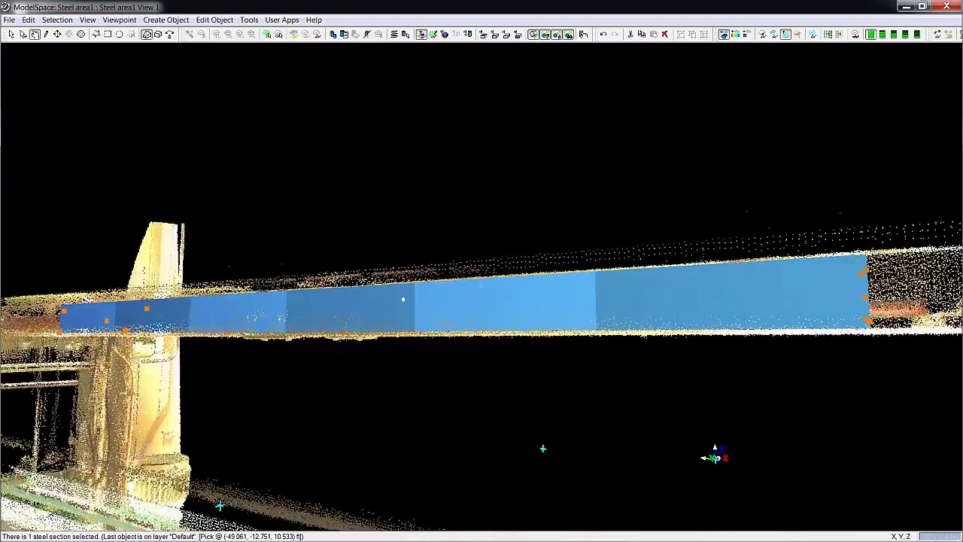
{"action": "left_click_drag", "start_coordinate": [482, 286], "coordinate": [511, 301]}
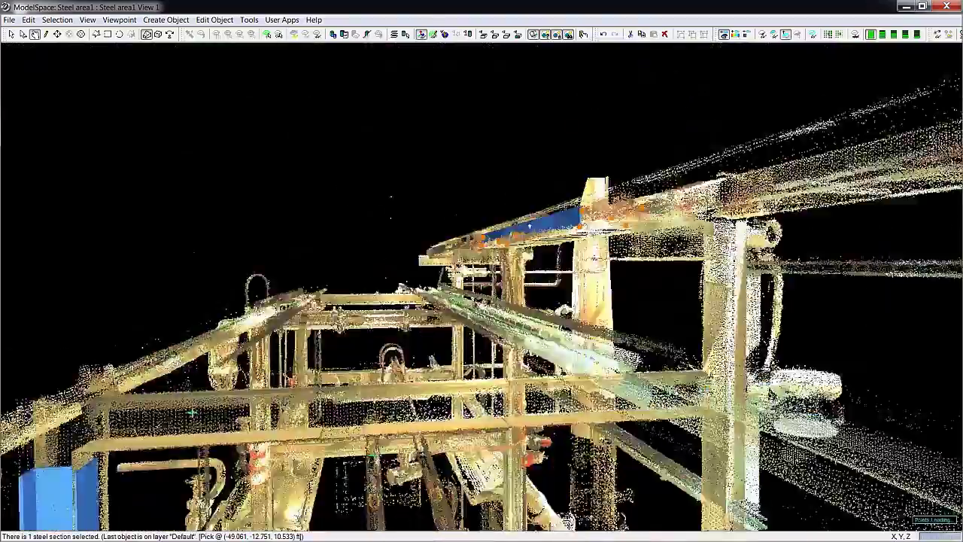
Pick two points on the slanted equipment support leg beside the column base, one higher up and one near its foot.
{"action": "right_click_drag", "start_coordinate": [512, 301], "coordinate": [572, 97]}
{"action": "mouse_move", "coordinate": [481, 286]}
{"action": "left_mouse_down"}
{"action": "mouse_move", "coordinate": [485, 339]}
{"action": "mouse_move", "coordinate": [421, 358]}
{"action": "mouse_move", "coordinate": [407, 323]}
{"action": "mouse_move", "coordinate": [481, 286]}
{"action": "left_mouse_up"}
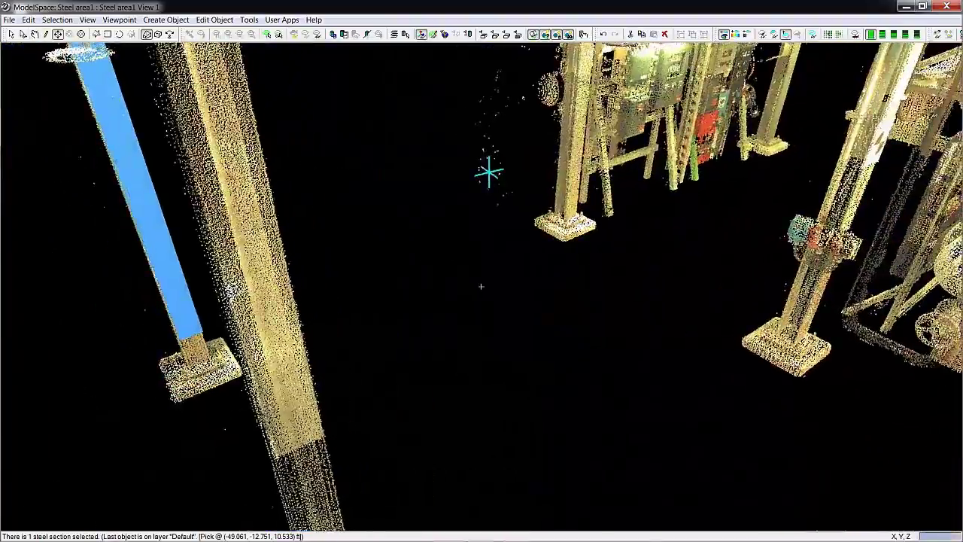
{"action": "right_click_drag", "start_coordinate": [481, 286], "coordinate": [331, 399]}
{"action": "scroll", "coordinate": [482, 287], "scroll_direction": "up", "scroll_amount": 5}
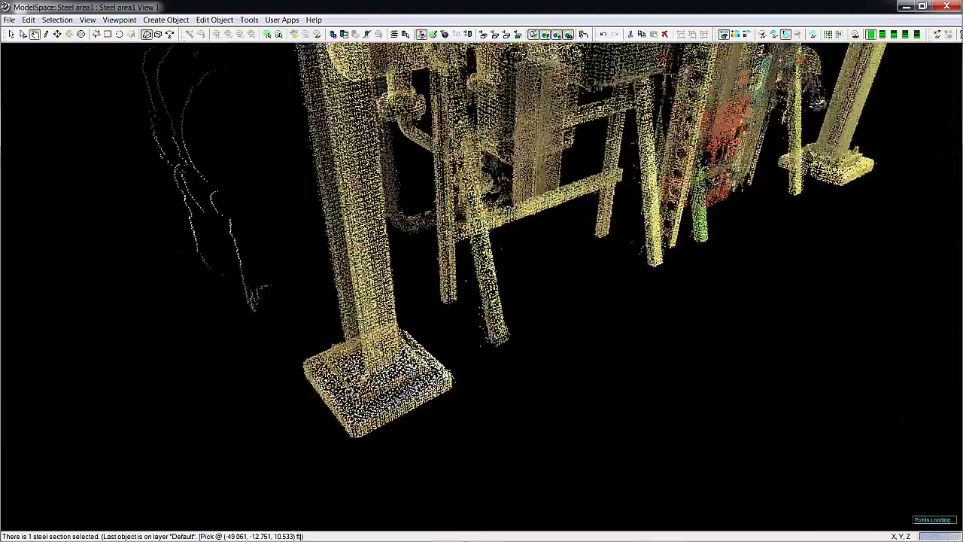
{"action": "mouse_move", "coordinate": [482, 287]}
{"action": "left_mouse_down"}
{"action": "mouse_move", "coordinate": [414, 248]}
{"action": "mouse_move", "coordinate": [480, 286]}
{"action": "left_mouse_up"}
{"action": "left_click_drag", "start_coordinate": [553, 252], "coordinate": [587, 235]}
{"action": "left_click", "coordinate": [511, 248]}
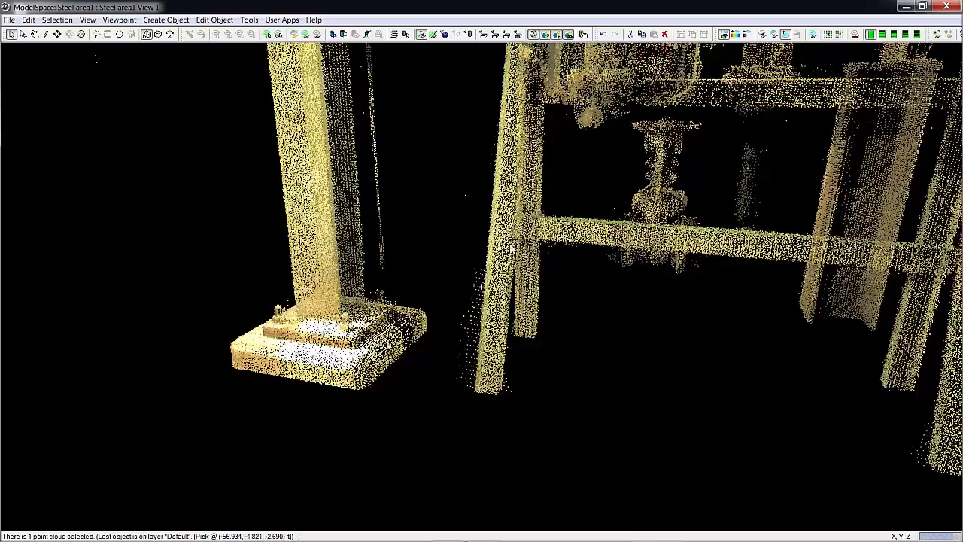
{"action": "left_click", "coordinate": [491, 354], "text": "shift"}
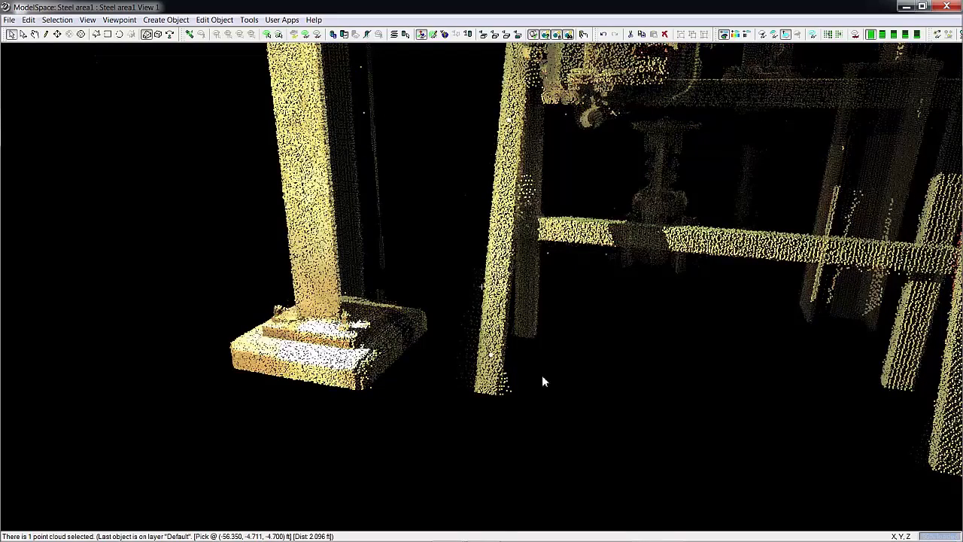
Extrude a channel between the picks on the slanted leg and accept C3x6 from the UnitedStates table.
{"action": "left_click", "coordinate": [167, 20]}
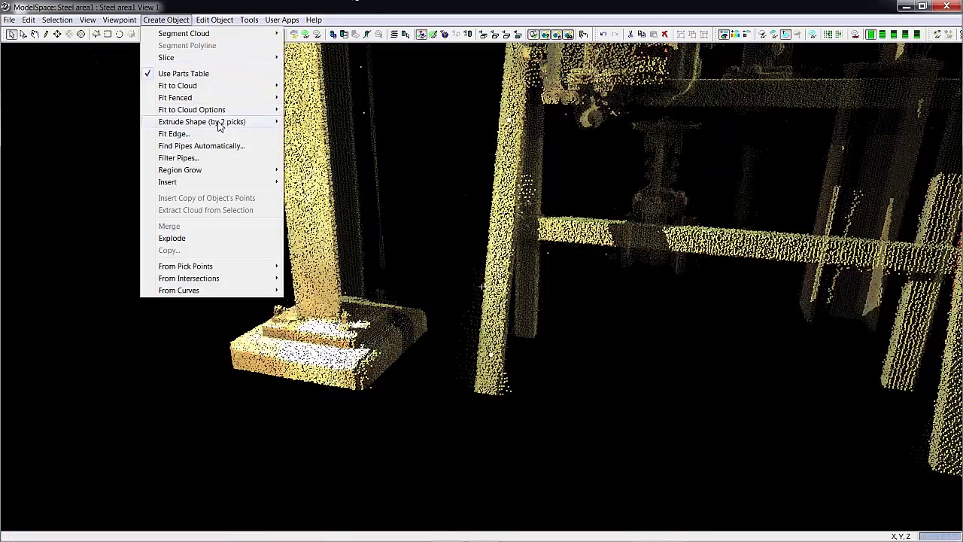
{"action": "mouse_move", "coordinate": [220, 125]}
{"action": "left_click", "coordinate": [368, 135]}
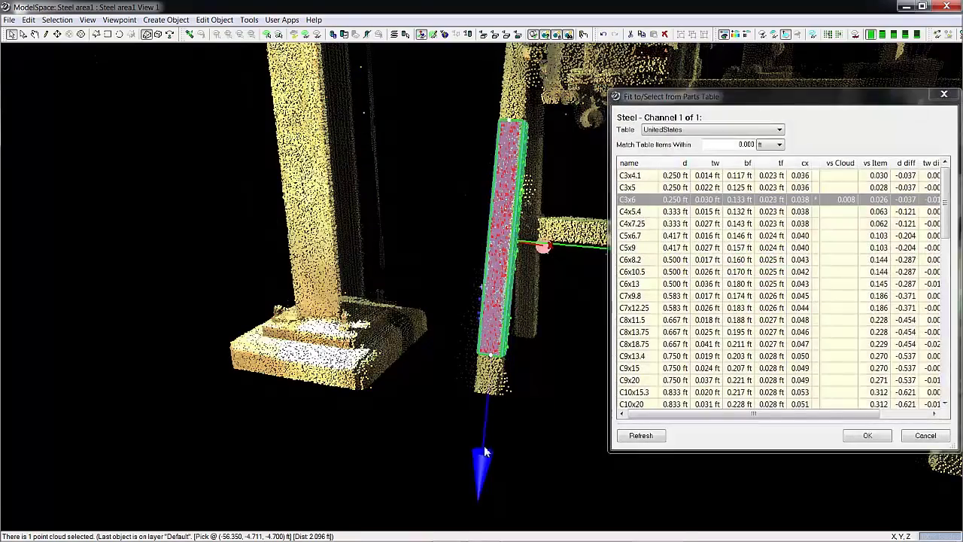
{"action": "left_click_drag", "start_coordinate": [361, 249], "coordinate": [343, 427]}
{"action": "left_click_drag", "start_coordinate": [241, 360], "coordinate": [219, 359]}
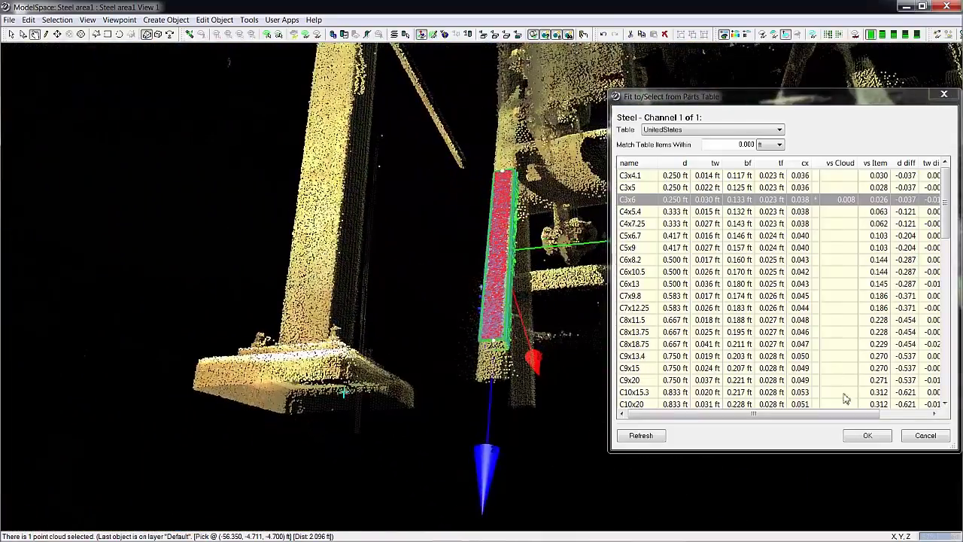
{"action": "left_click", "coordinate": [868, 436]}
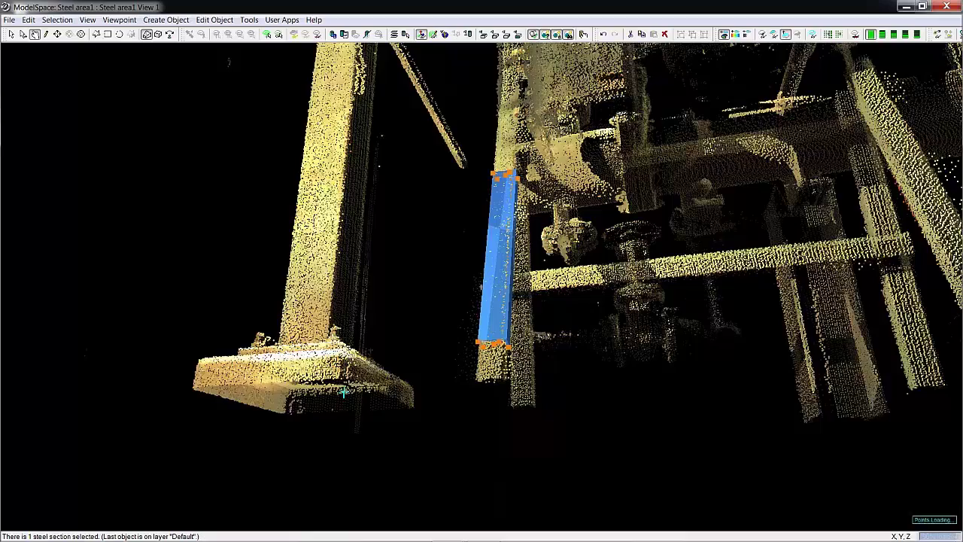
Clear the selection, view the whole steel area with its fitted members, and display the shape types available for two-pick extrusion.
{"action": "left_click_drag", "start_coordinate": [344, 392], "coordinate": [468, 40]}
{"action": "left_click_drag", "start_coordinate": [503, 355], "coordinate": [510, 395]}
{"action": "left_click", "coordinate": [561, 395]}
{"action": "key", "text": "space"}
{"action": "scroll", "coordinate": [962, 302], "scroll_direction": "down", "scroll_amount": 2}
{"action": "scroll", "coordinate": [481, 286], "scroll_direction": "down", "scroll_amount": 10}
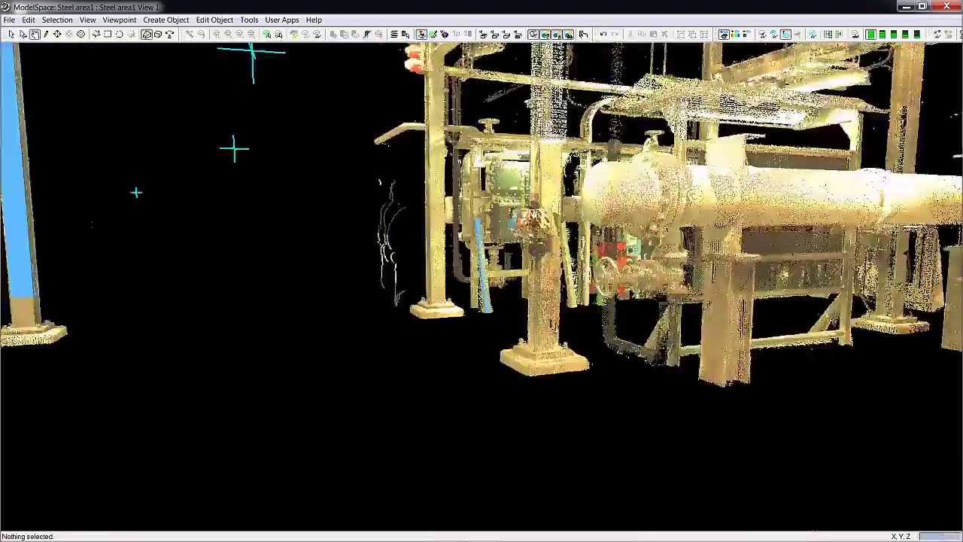
{"action": "scroll", "coordinate": [482, 286], "scroll_direction": "up", "scroll_amount": 3}
{"action": "left_click_drag", "start_coordinate": [471, 184], "coordinate": [414, 220]}
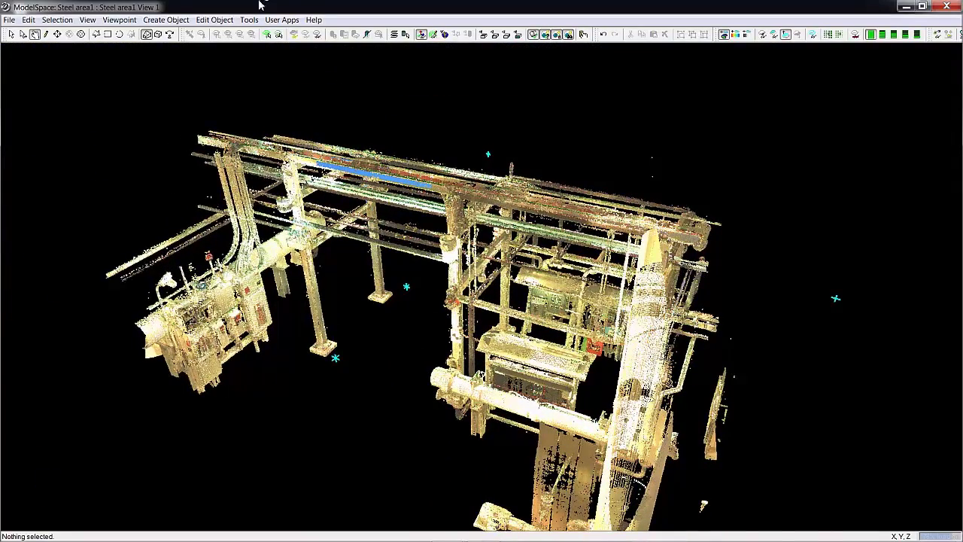
{"action": "left_click", "coordinate": [189, 21]}
{"action": "mouse_move", "coordinate": [219, 122]}
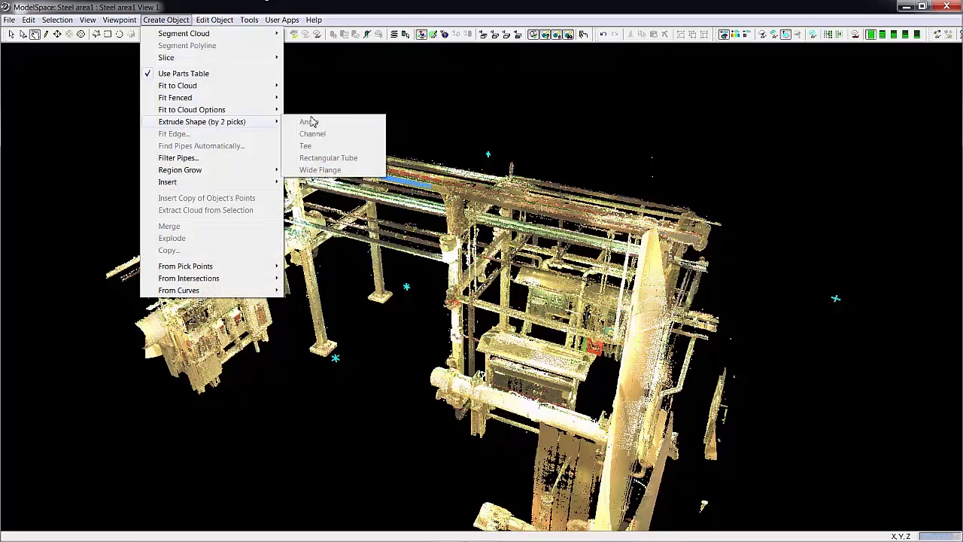